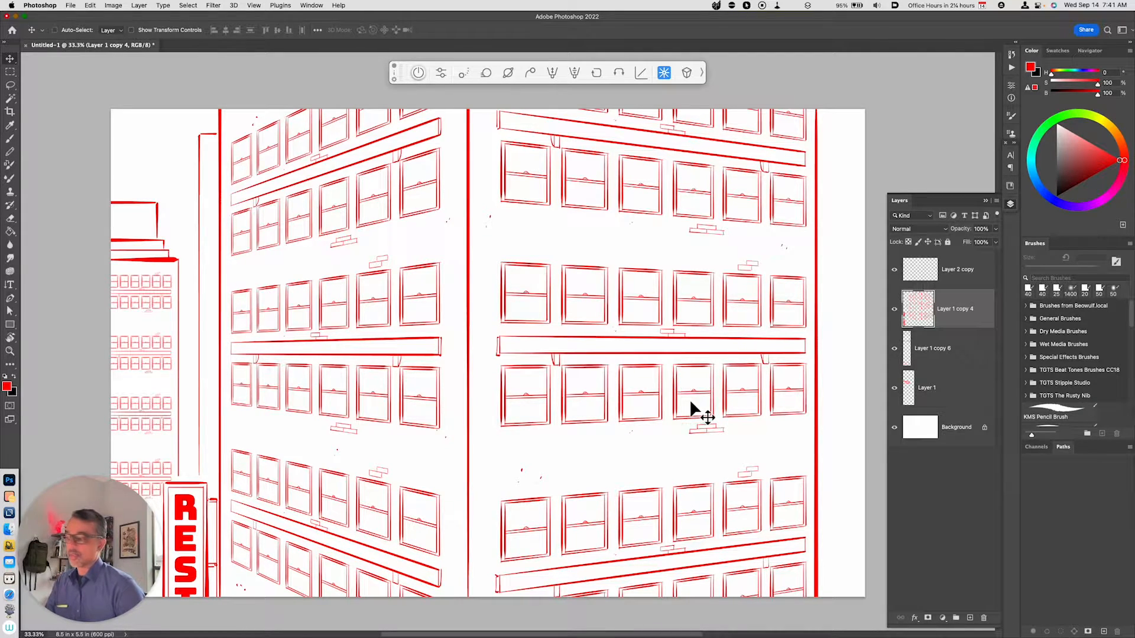
- Group the building line-art layers from Layer 1 copy 4 down to Layer 1 and hide the group
shift+click(933, 395)
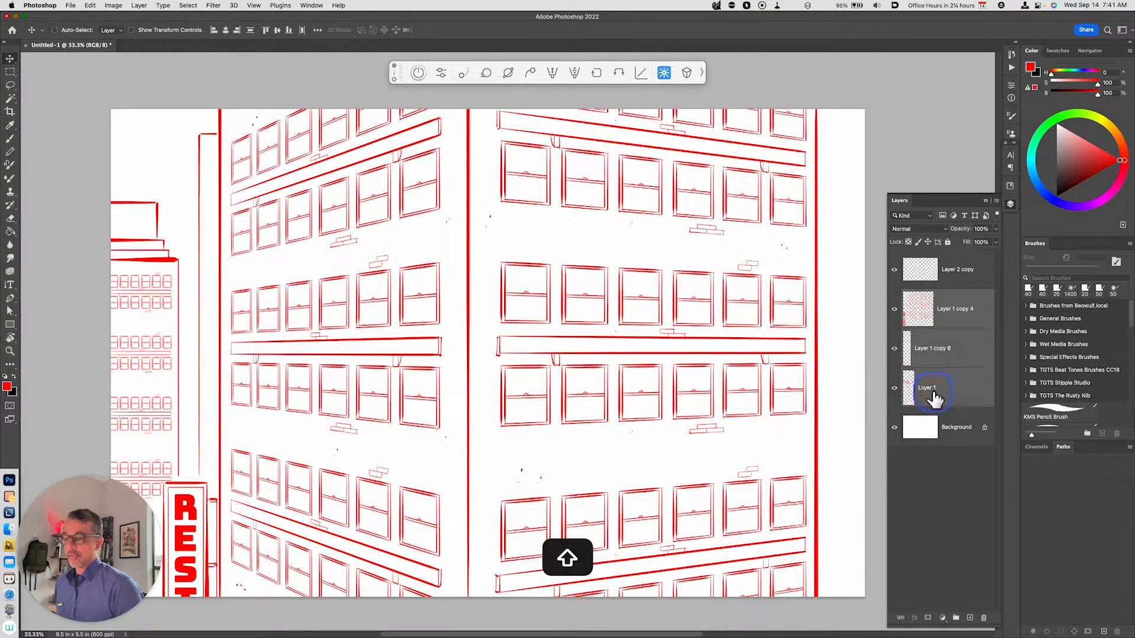
key(super+g)
click(896, 295)
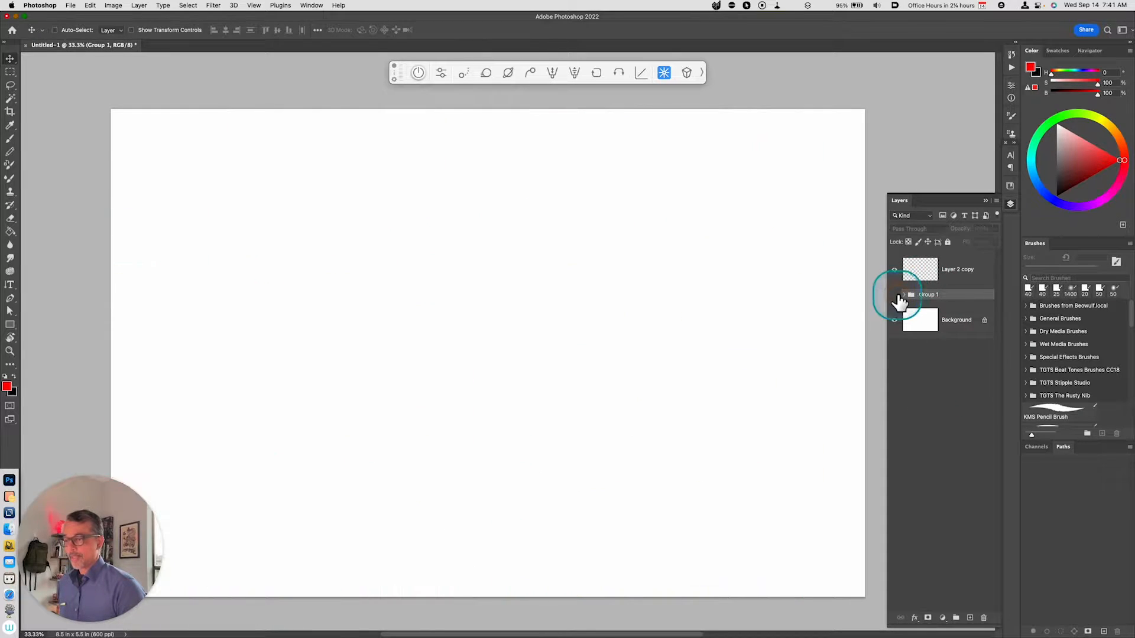
- Show the Libraries panel and examine the saved Layer 1 copy graphics
click(312, 6)
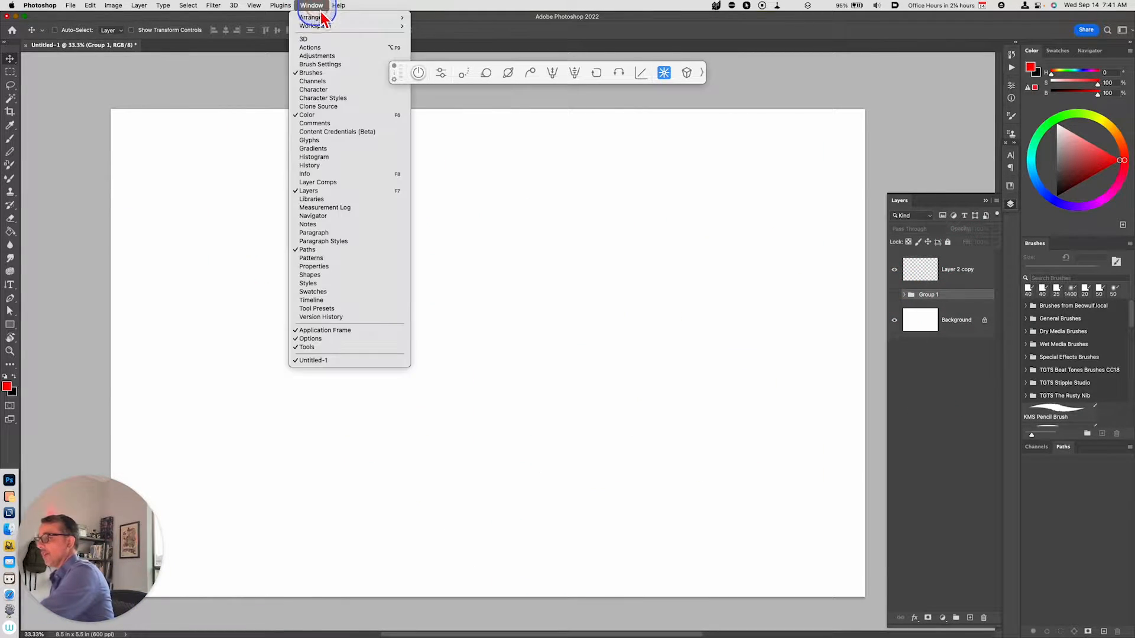
click(368, 201)
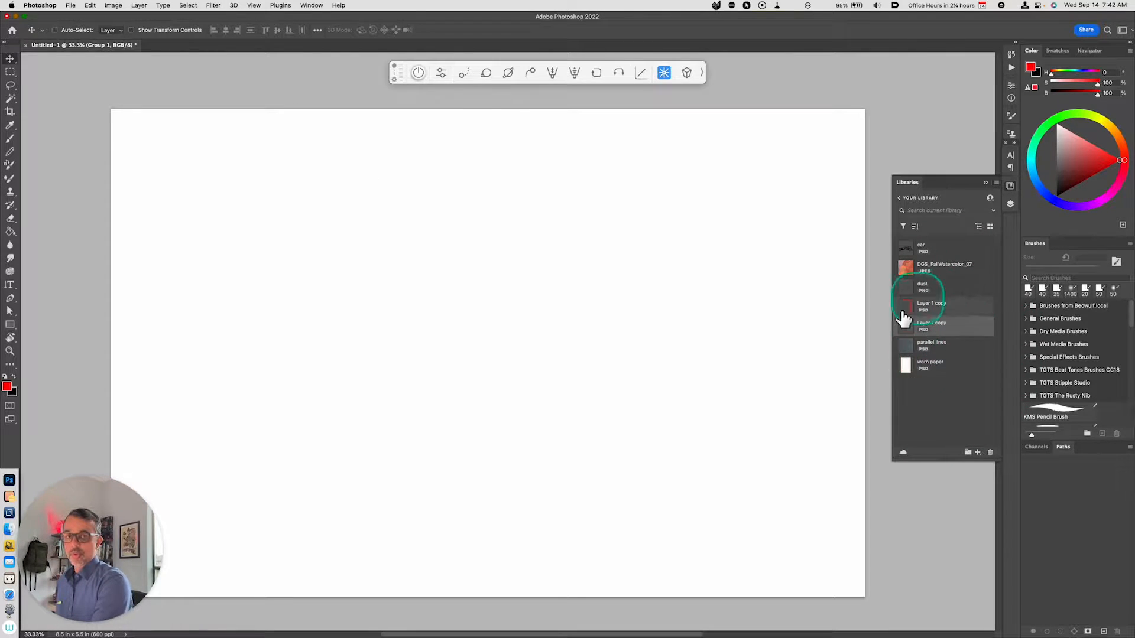
drag(903, 319, 866, 408)
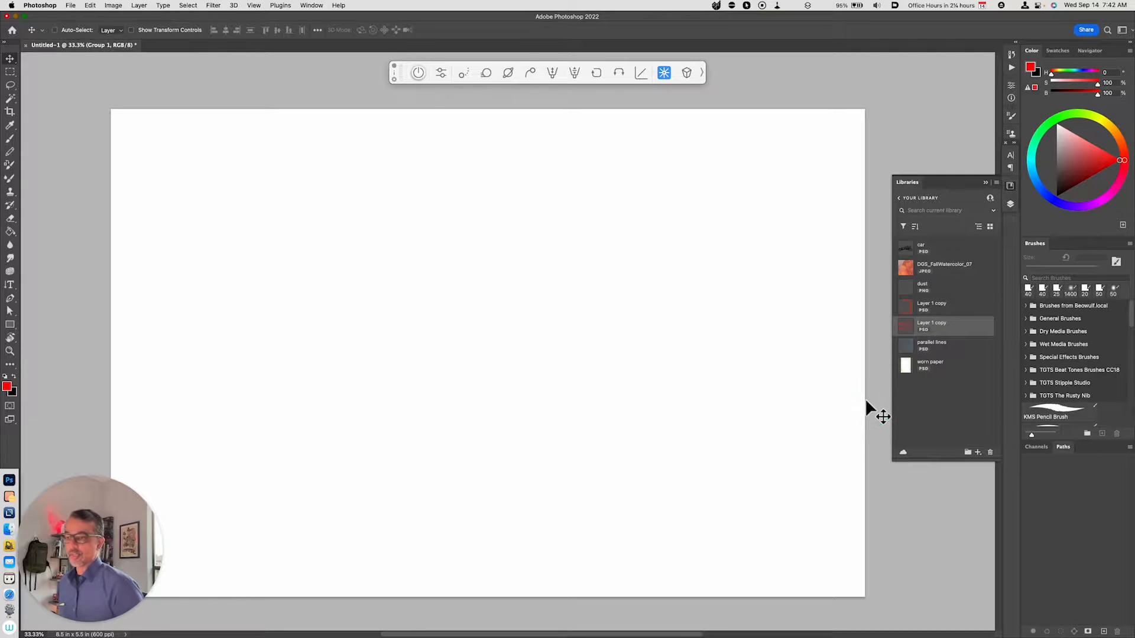
- Draw a tall rectangular window outline with straight red 40 px brush lines on Layer 2 copy, near the canvas centre
click(1010, 204)
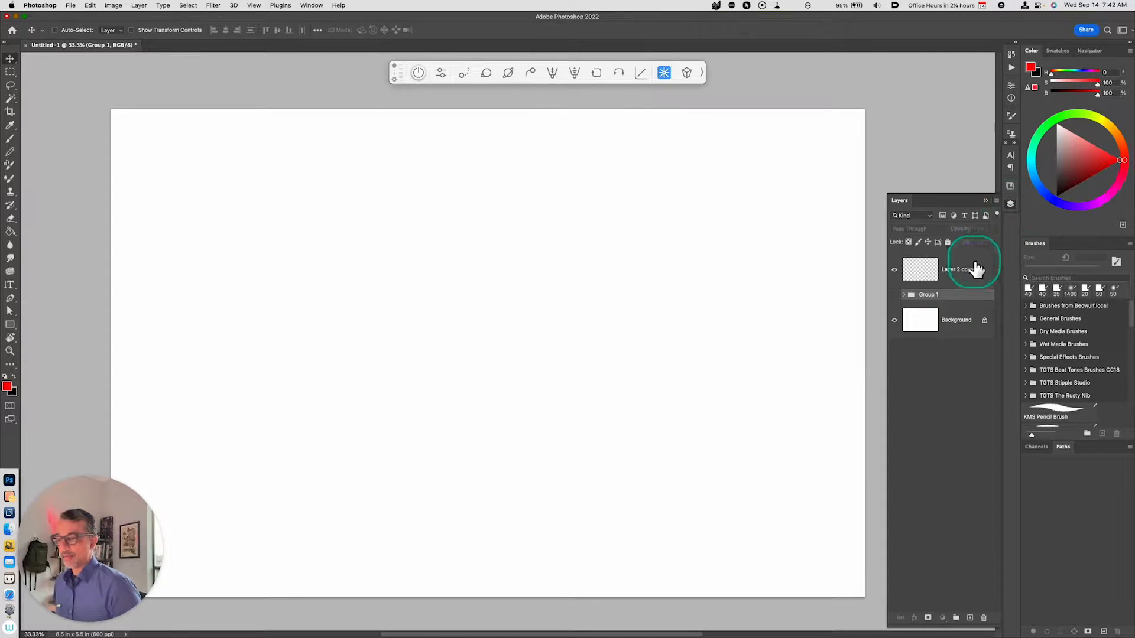
mouse_move(974, 266)
mouse_down()
mouse_move(438, 324)
mouse_move(436, 299)
mouse_up()
key(b)
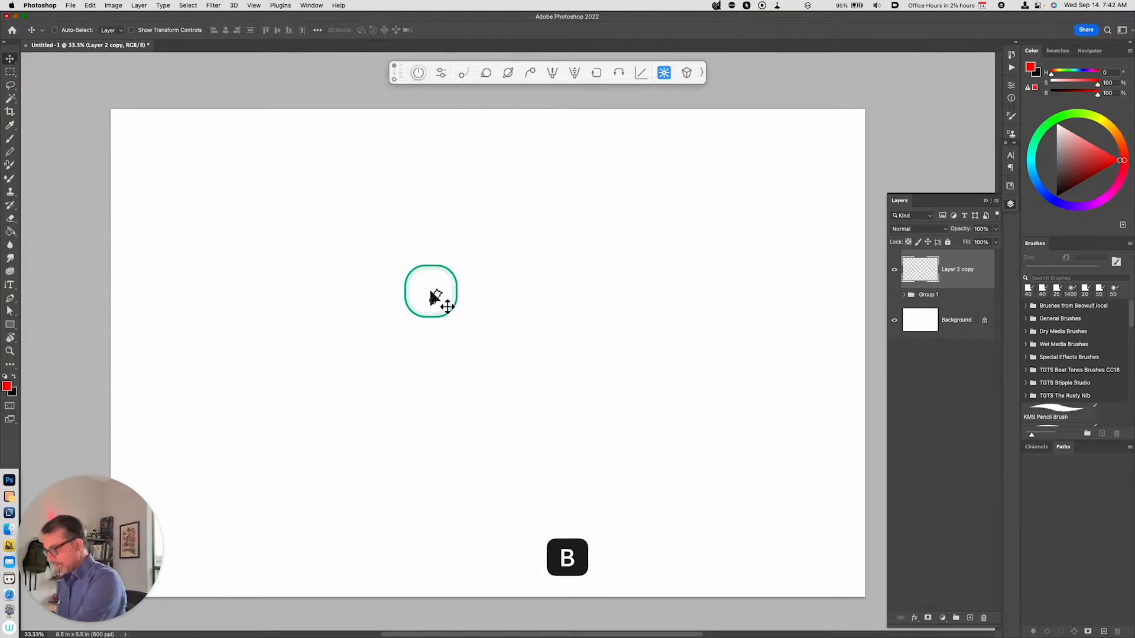
click(427, 254)
shift+click(427, 438)
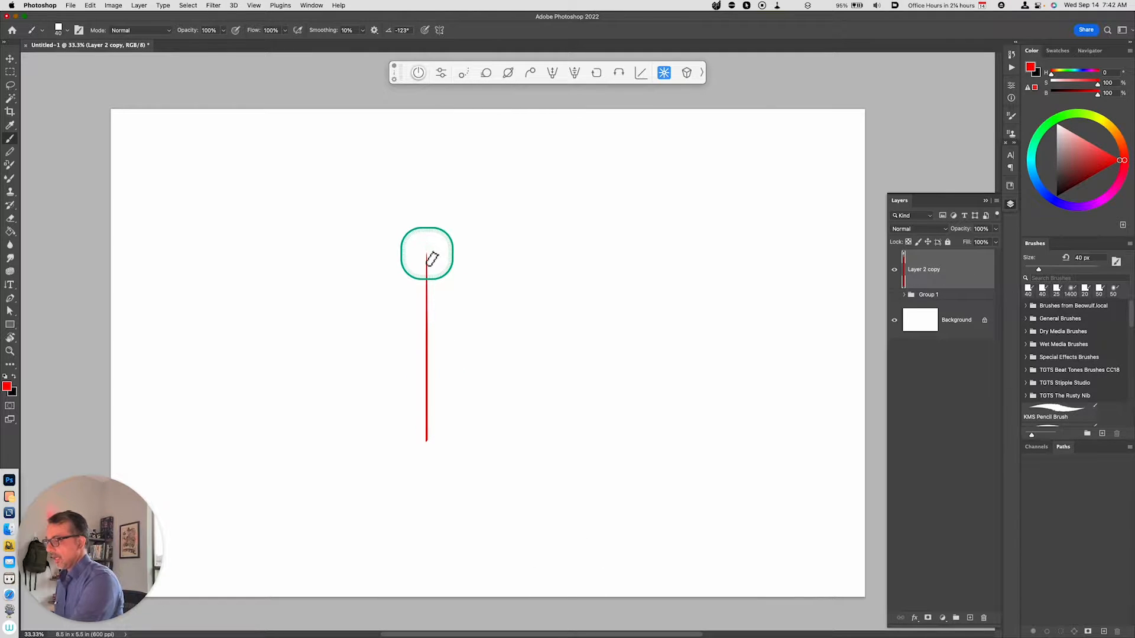
mouse_move(425, 253)
mouse_down()
mouse_move(569, 254)
mouse_move(571, 445)
mouse_up()
shift+click(569, 445)
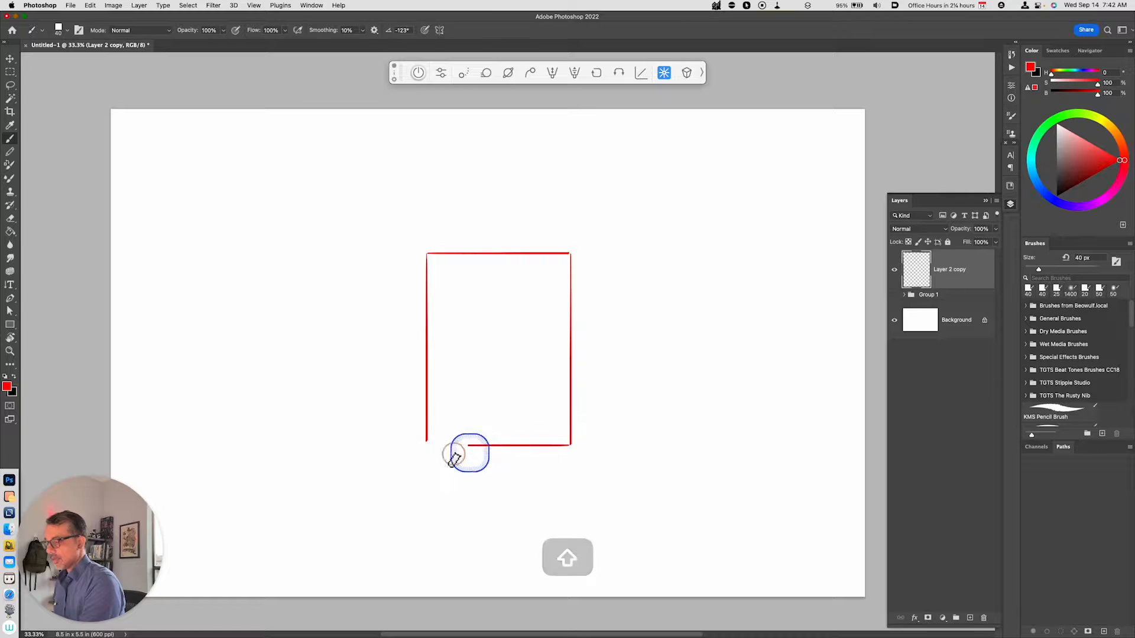
- Draw a second, slightly smaller rectangle of straight red lines just inside the window outline
click(567, 263)
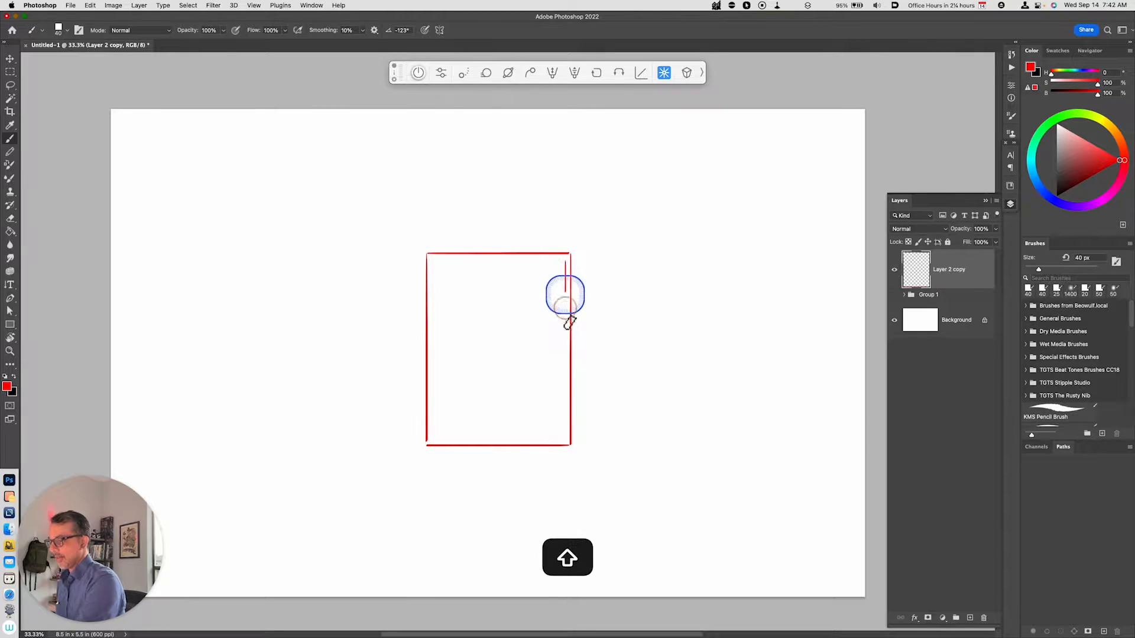
shift+click(567, 440)
mouse_move(566, 438)
mouse_down()
mouse_move(432, 437)
mouse_move(445, 264)
mouse_up()
key(super+z)
mouse_move(435, 438)
mouse_down()
mouse_move(442, 269)
mouse_move(569, 264)
mouse_up()
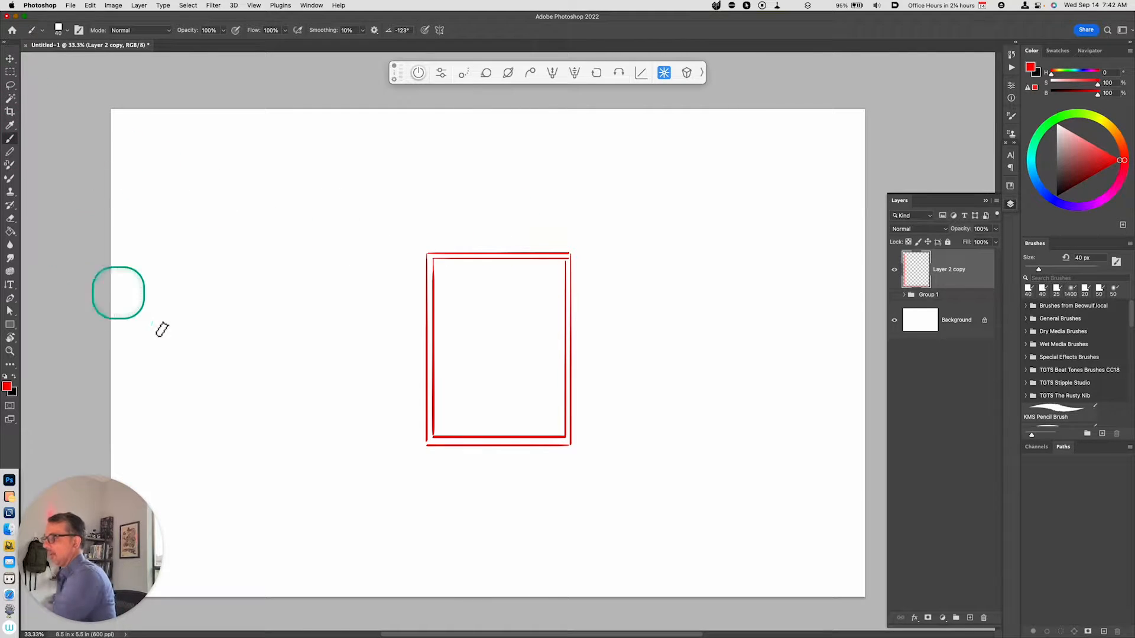
- Make a circular selection as wide as the window, centre it over the upper edge, and fill it red on a new layer
click(10, 72)
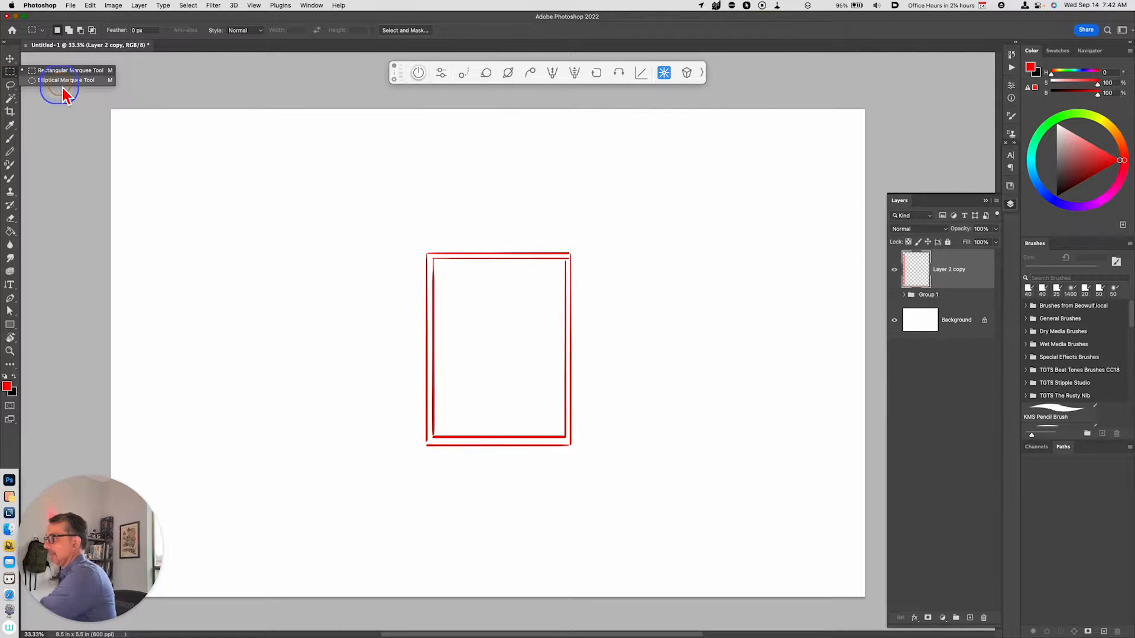
click(53, 83)
drag(204, 214, 317, 333)
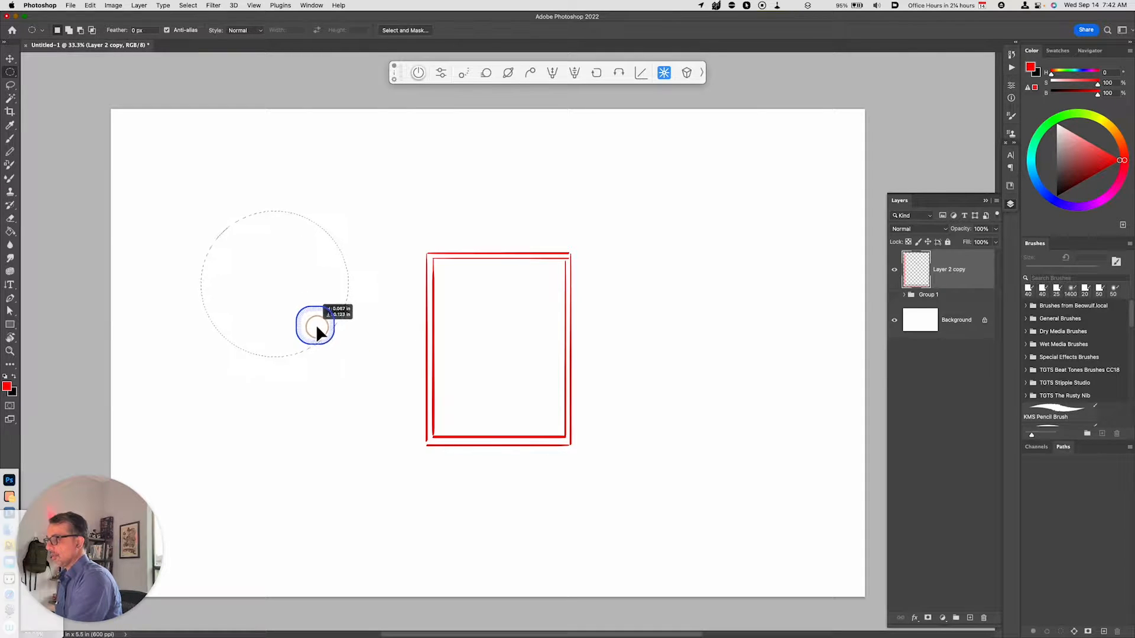
drag(540, 308, 540, 307)
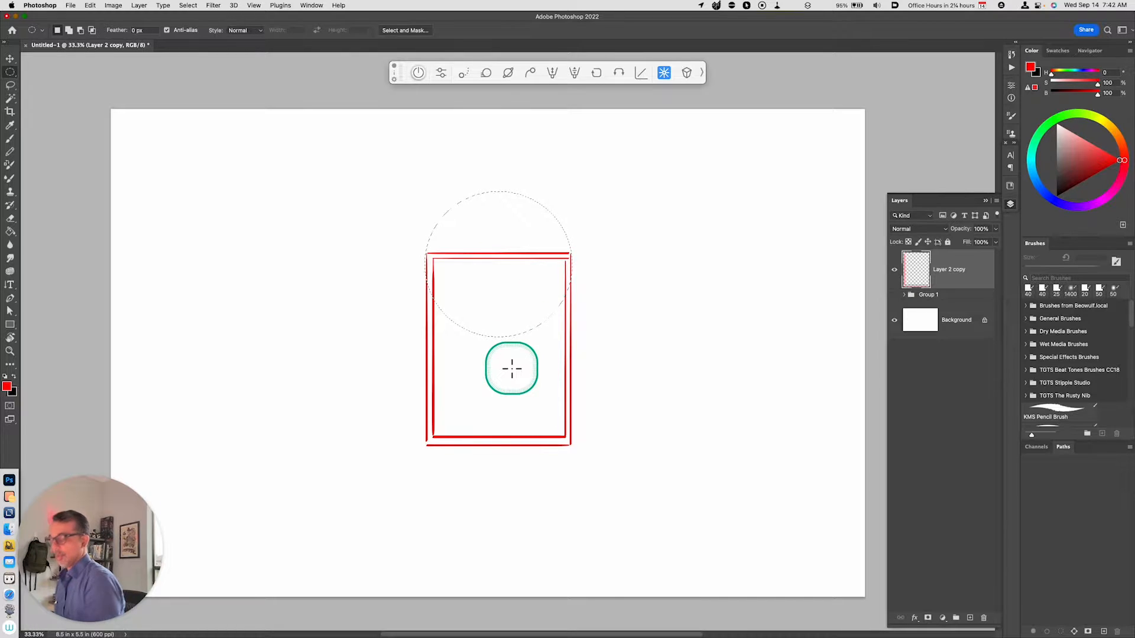
key(alt+shift+super+n)
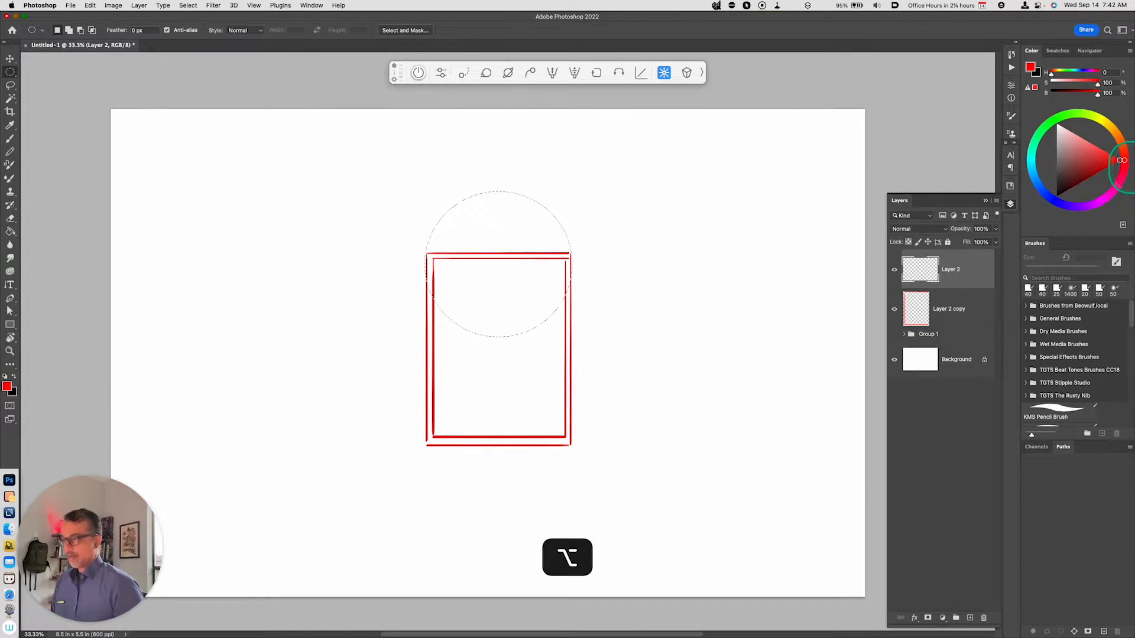
key(alt+BackSpace)
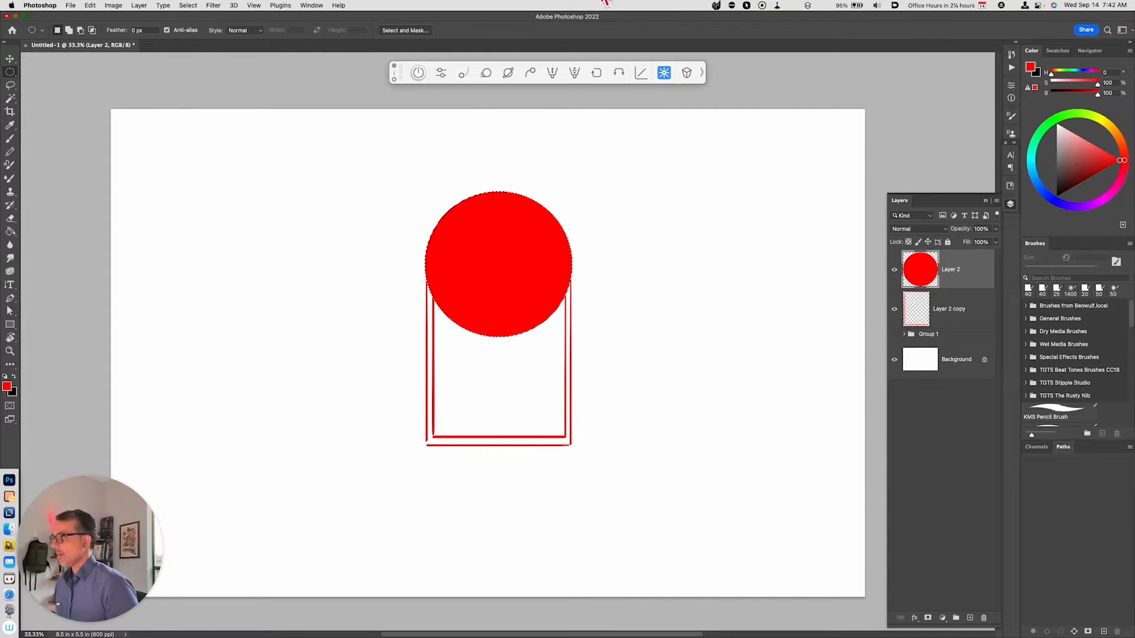
- Contract the circular selection by 25 pixels and cut out the fill inside it to leave a red ring
click(188, 5)
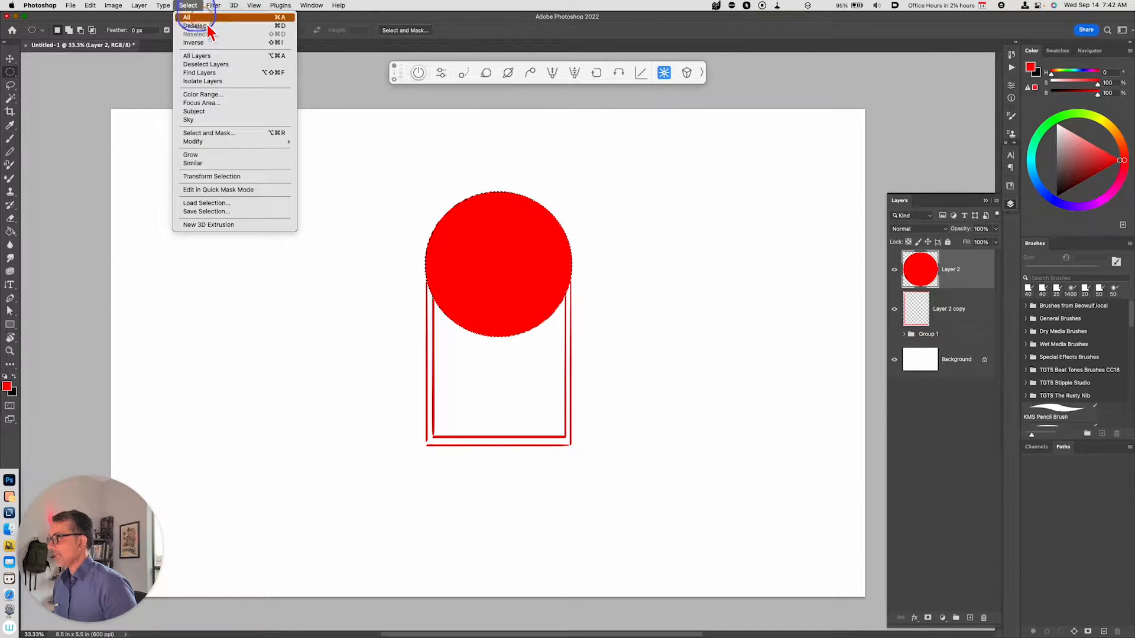
mouse_move(246, 142)
click(344, 176)
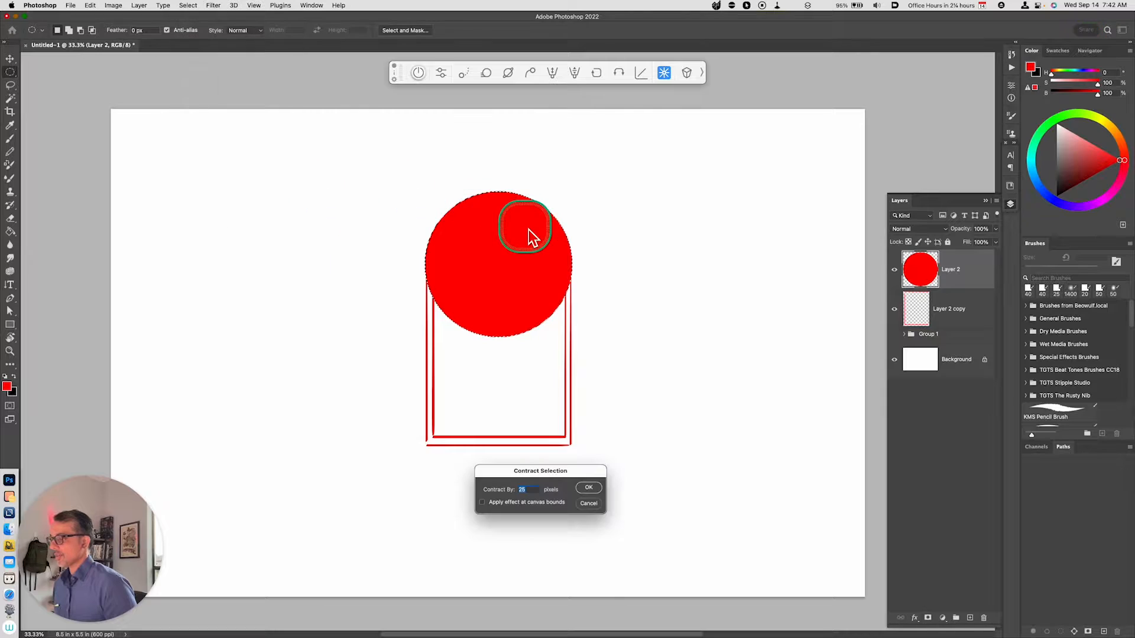
key(Return)
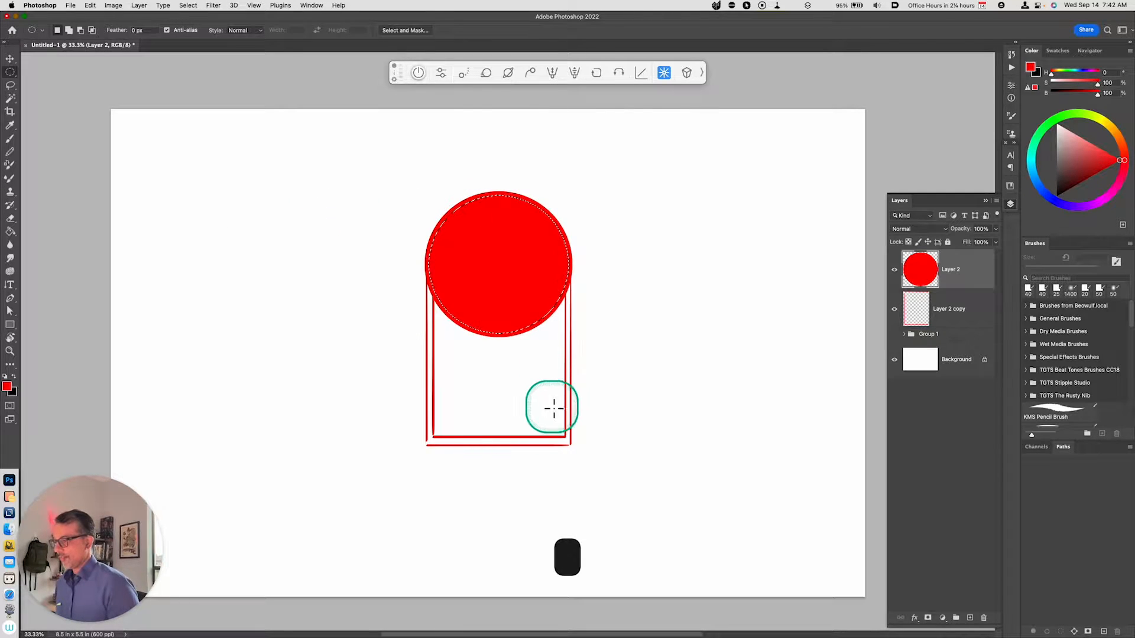
key(super+x)
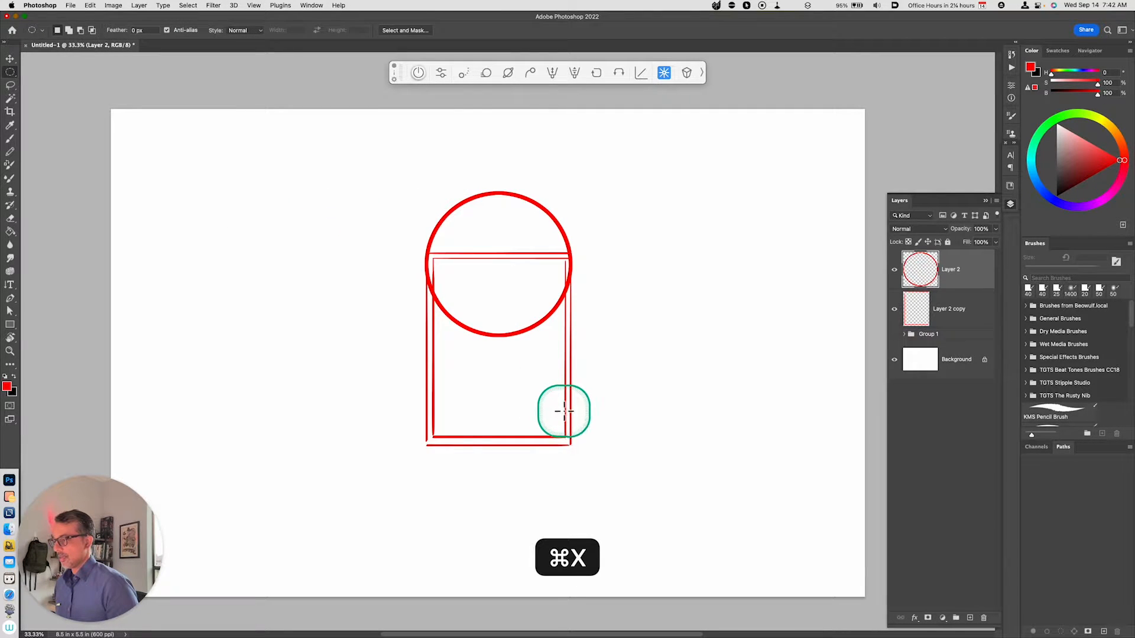
- Cut away the part of the ring below the window's upper edge with a rectangular selection, leaving an arch
key(m)
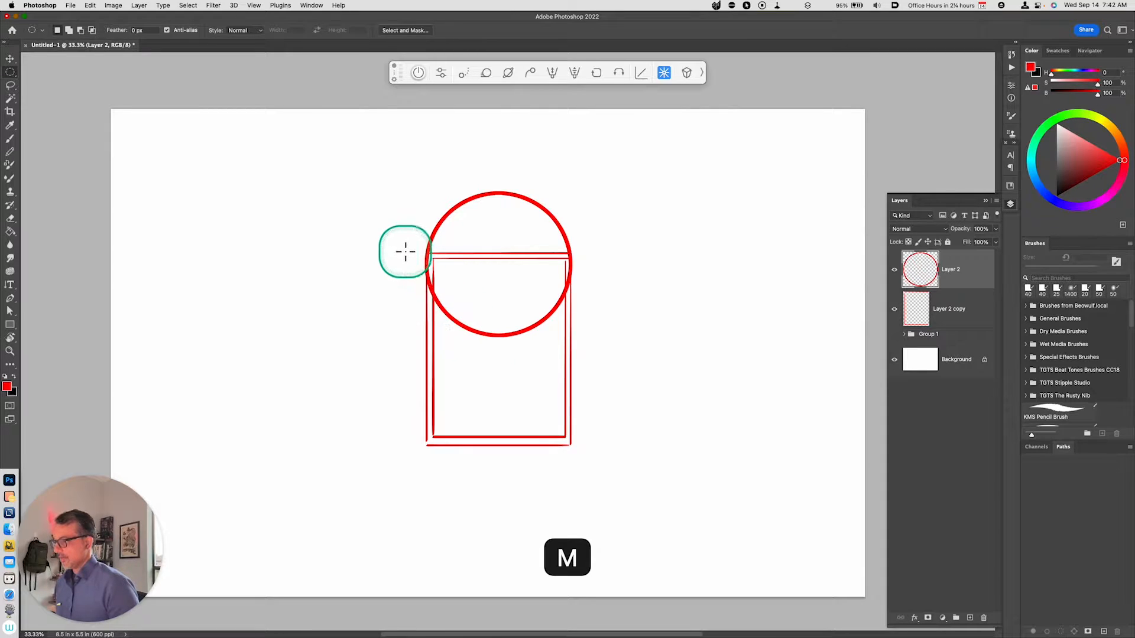
drag(405, 252, 540, 307)
key(super+d)
key(shift+m)
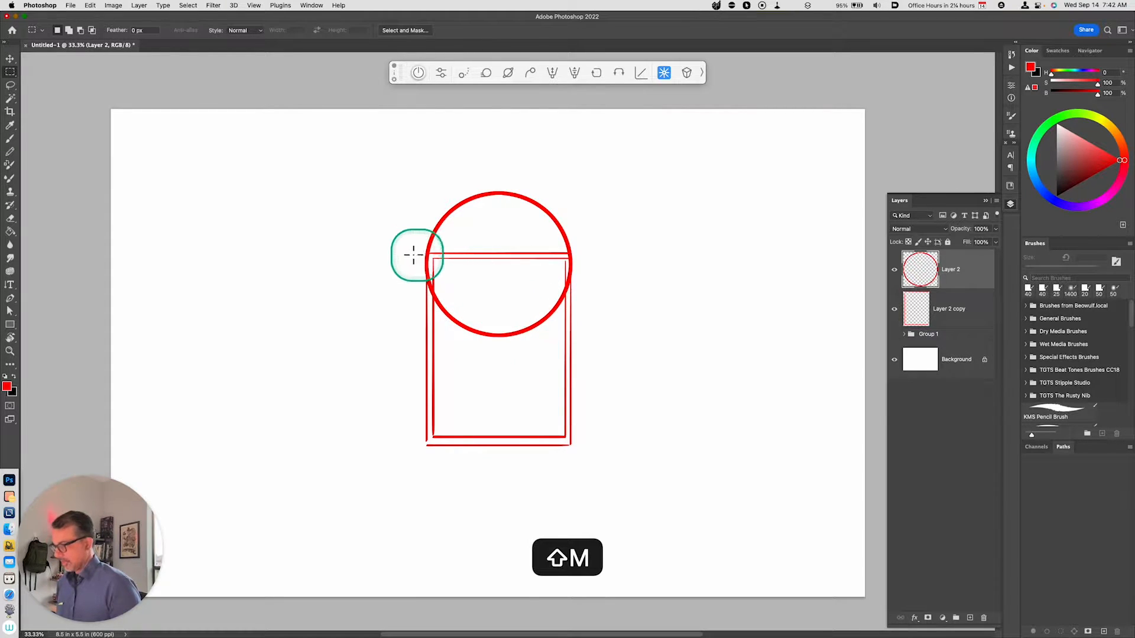
drag(412, 255, 609, 362)
key(super+x)
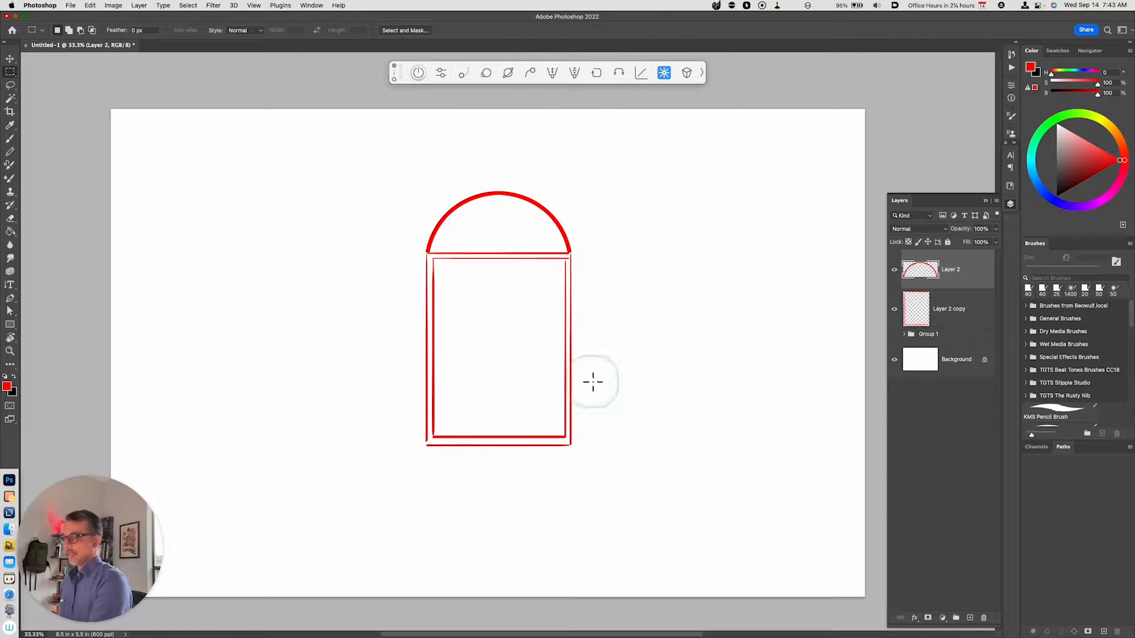
- Duplicate the arch layer and scale the copy to about 82% so it sits inside the original arch
key(super+j)
key(super+t)
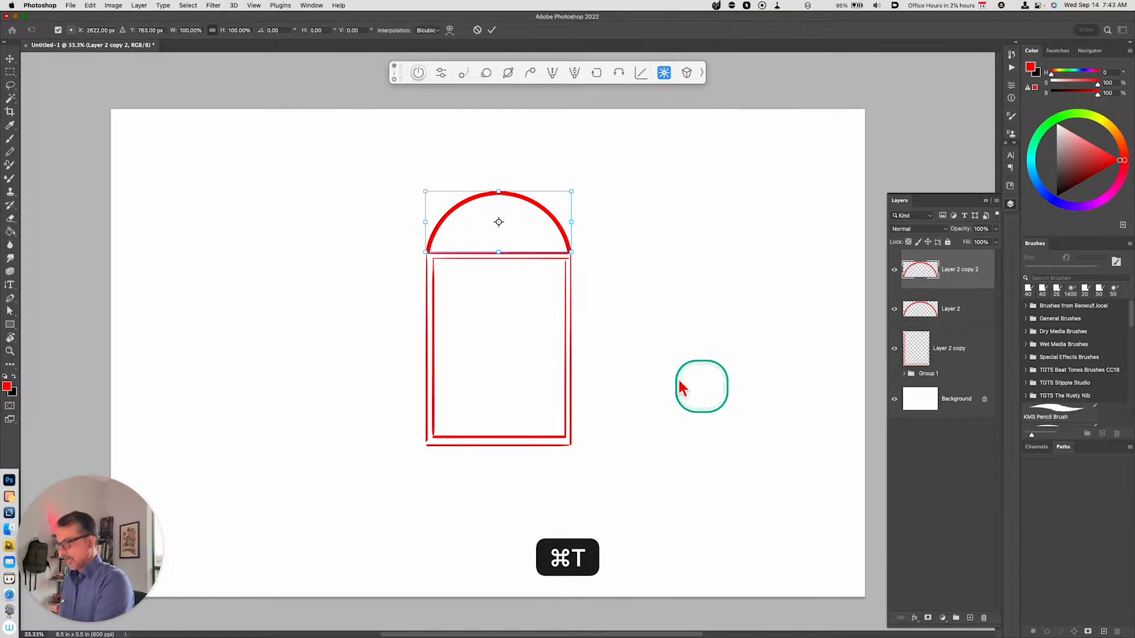
drag(571, 252, 536, 244)
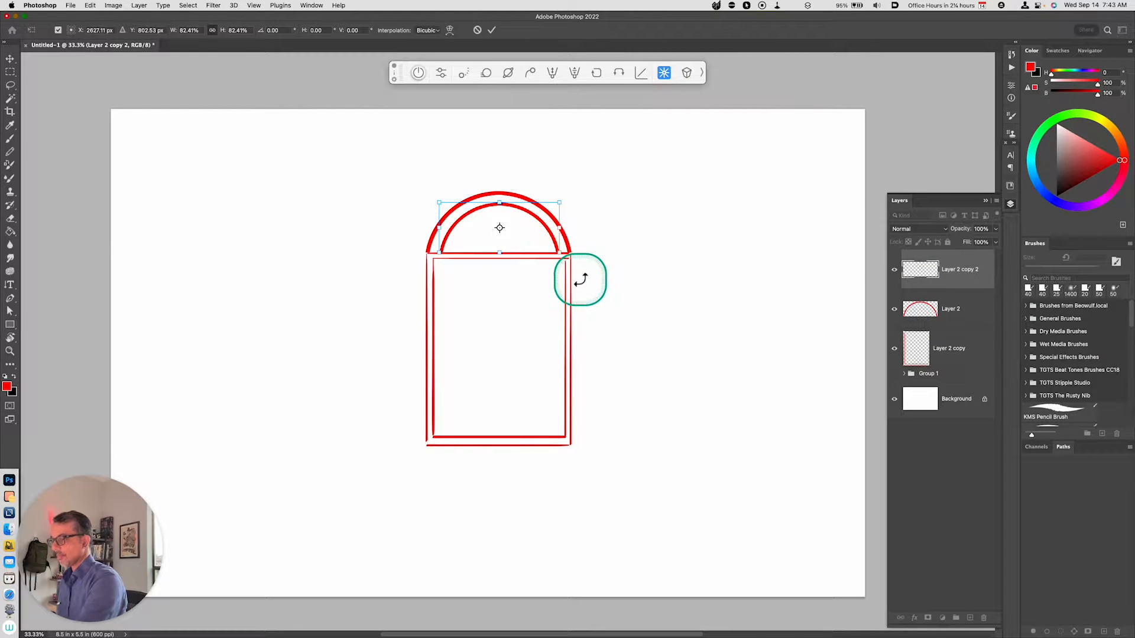
key(Return)
- Merge both arch layers and the rectangular window frame layer into one layer
key(m)
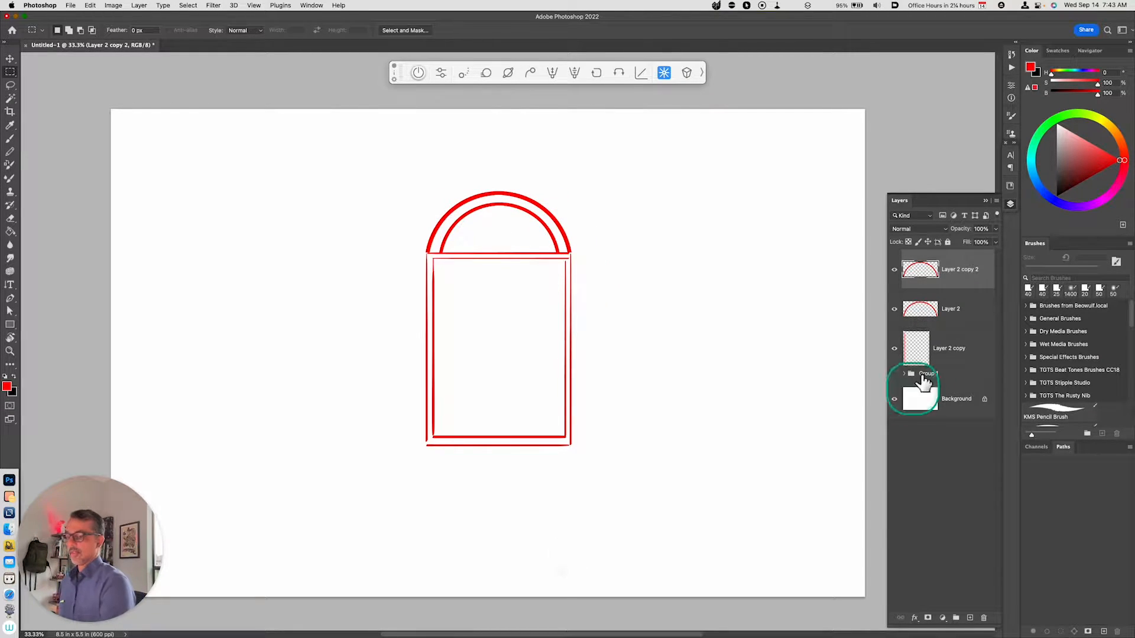
shift+click(943, 355)
key(super+e)
- Draw two parallel horizontal sash lines across the window's middle and a small latch on the upper one
key(b)
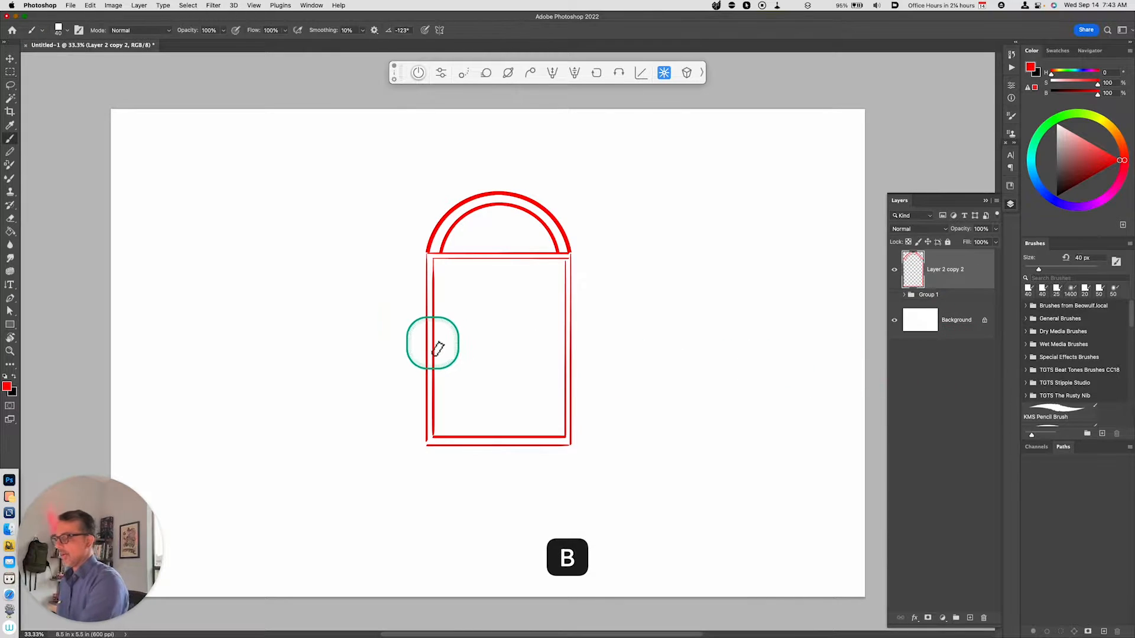
drag(433, 346, 562, 346)
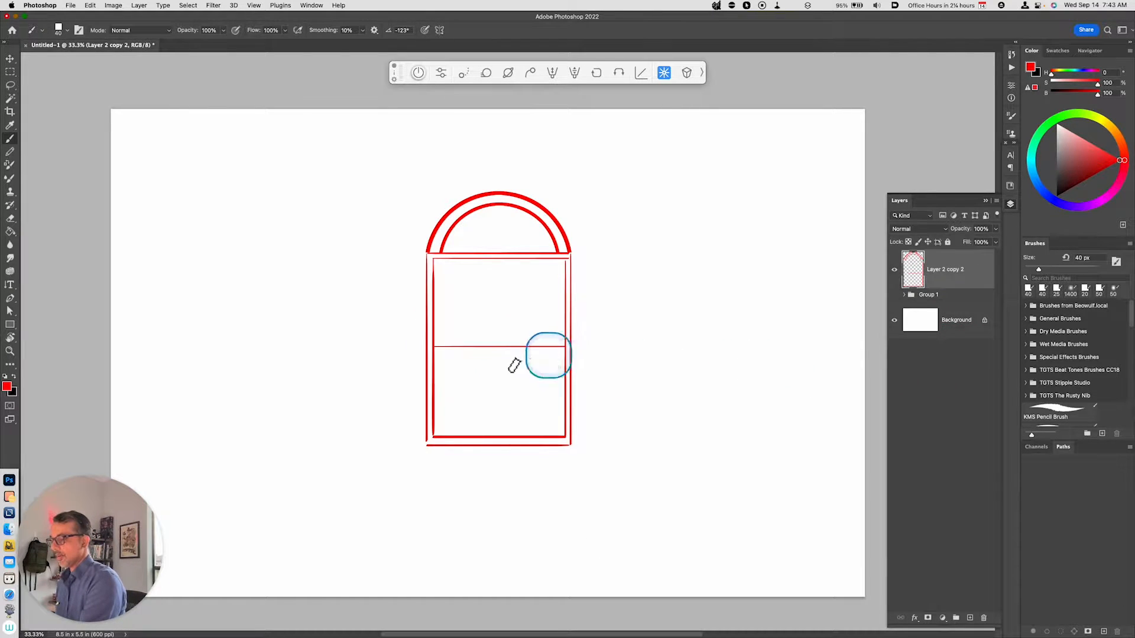
drag(438, 364, 532, 372)
key(super+z)
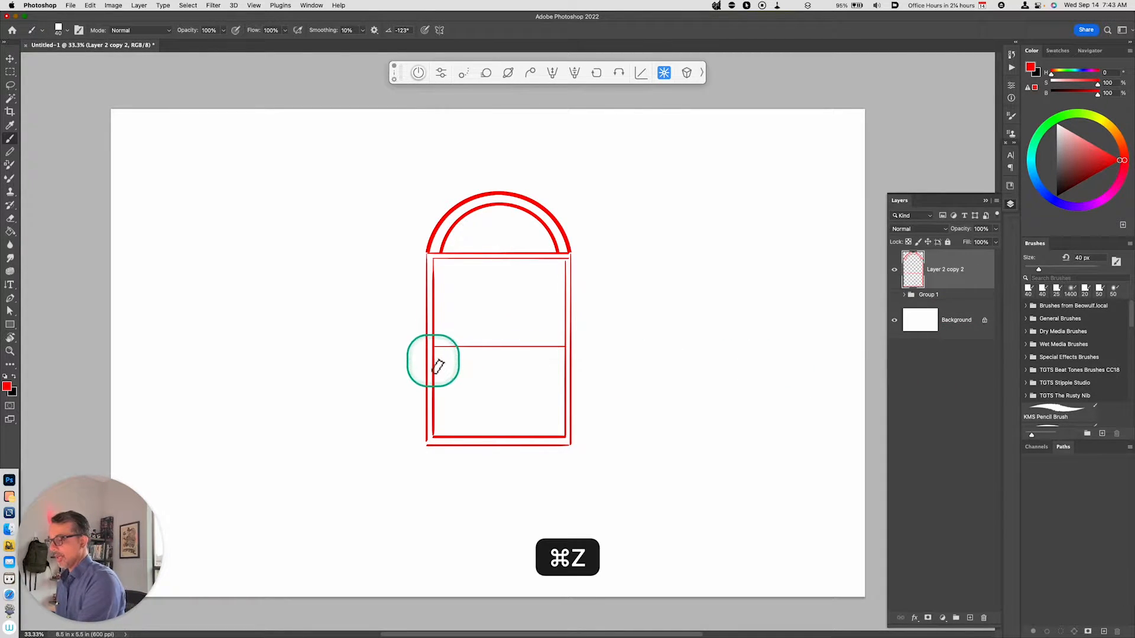
drag(435, 362, 562, 362)
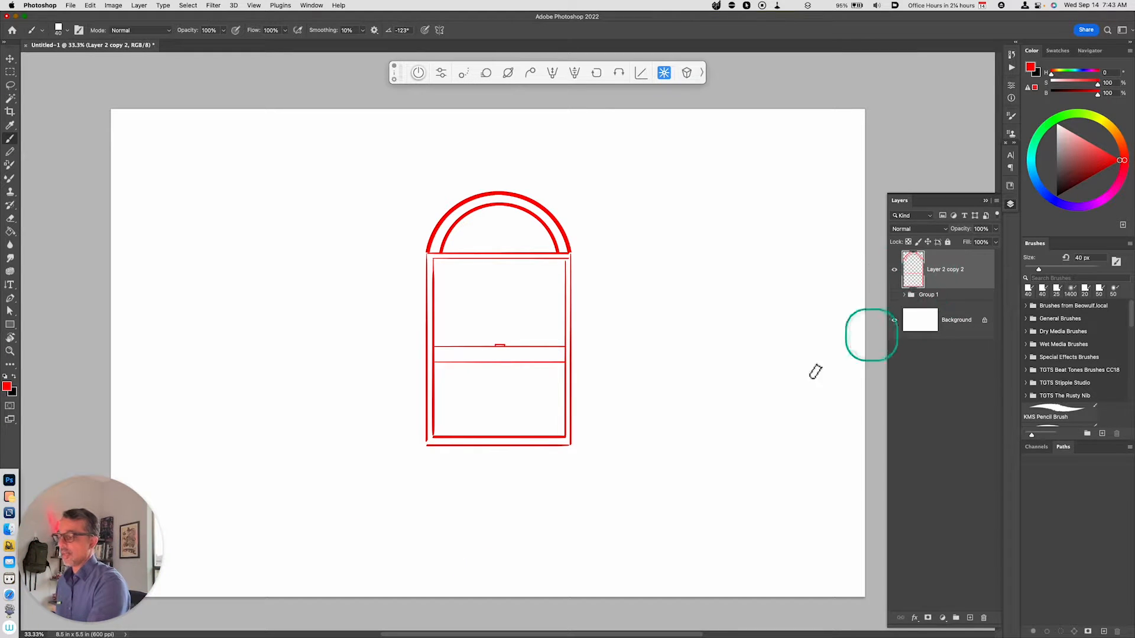
- Save the finished arched window layer as a graphic in the current library
click(1011, 187)
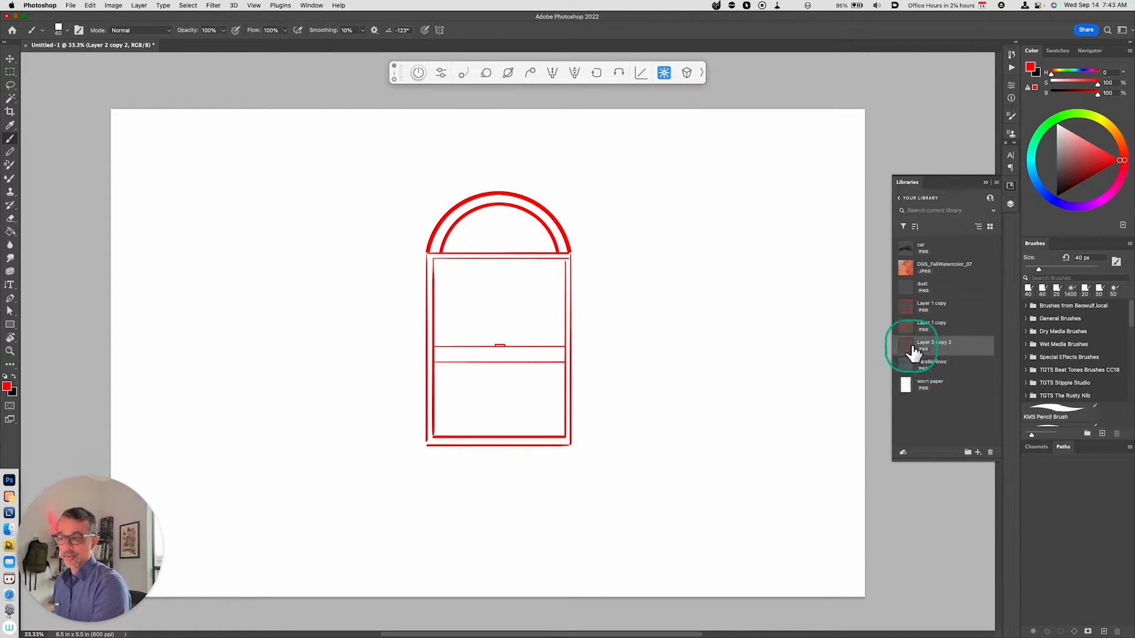
drag(907, 355, 942, 367)
- Move the arched window and duplicate it into a horizontal row of four evenly spaced windows across the canvas
key(super+minus)
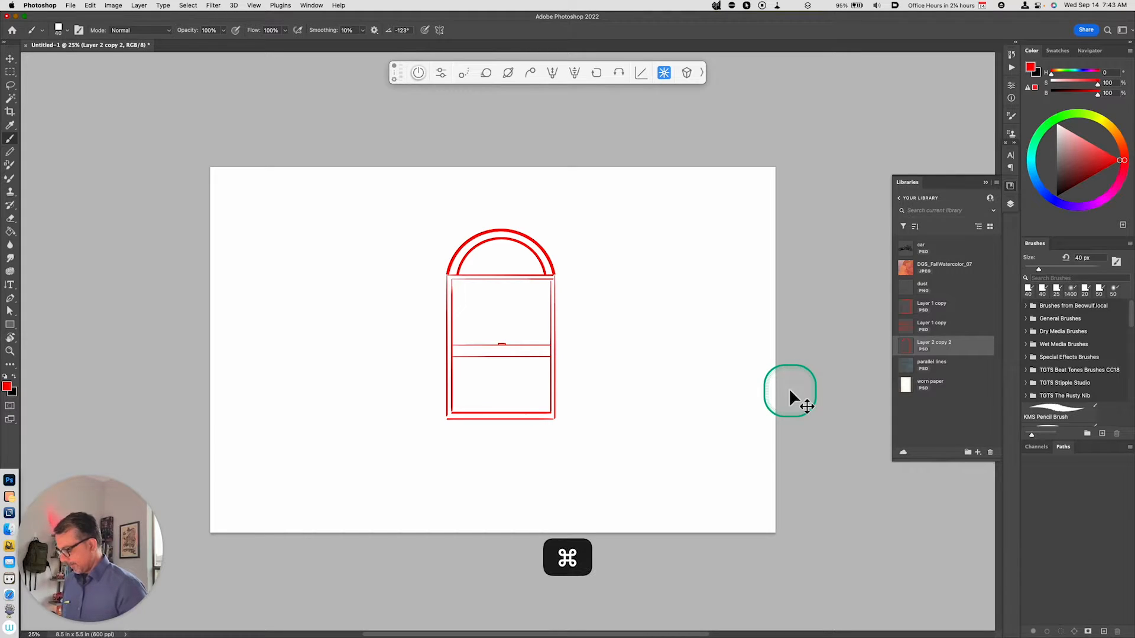
text(v)
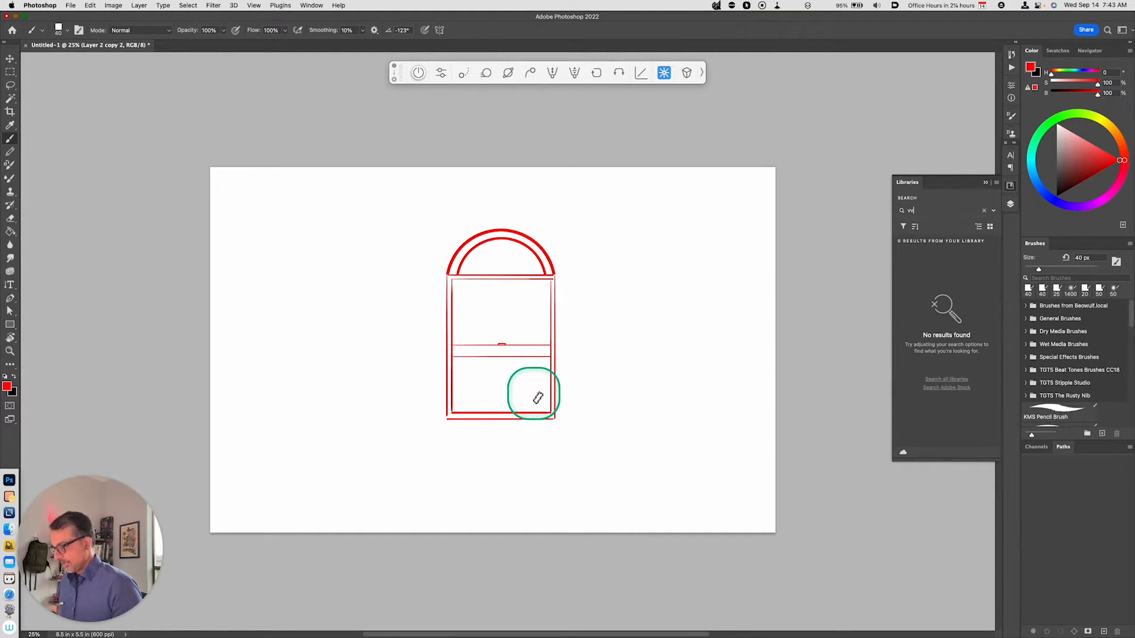
click(10, 59)
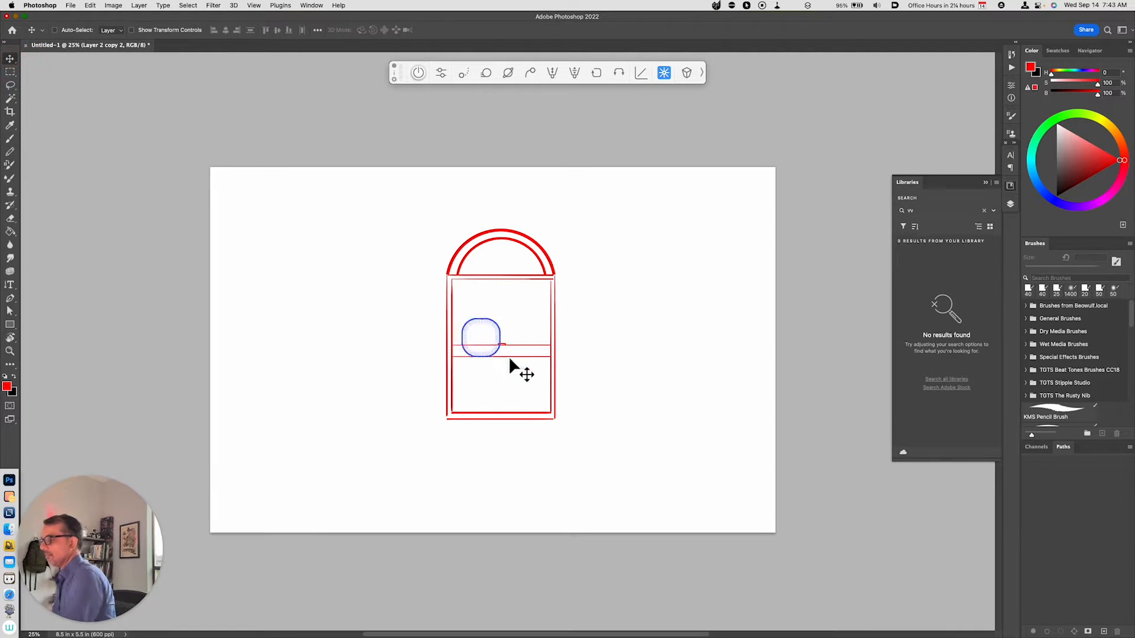
mouse_move(530, 417)
mouse_down()
mouse_move(324, 423)
mouse_move(682, 418)
mouse_up()
key(space)
key(super+j)
key(v)
key(super+j)
key(super+j)
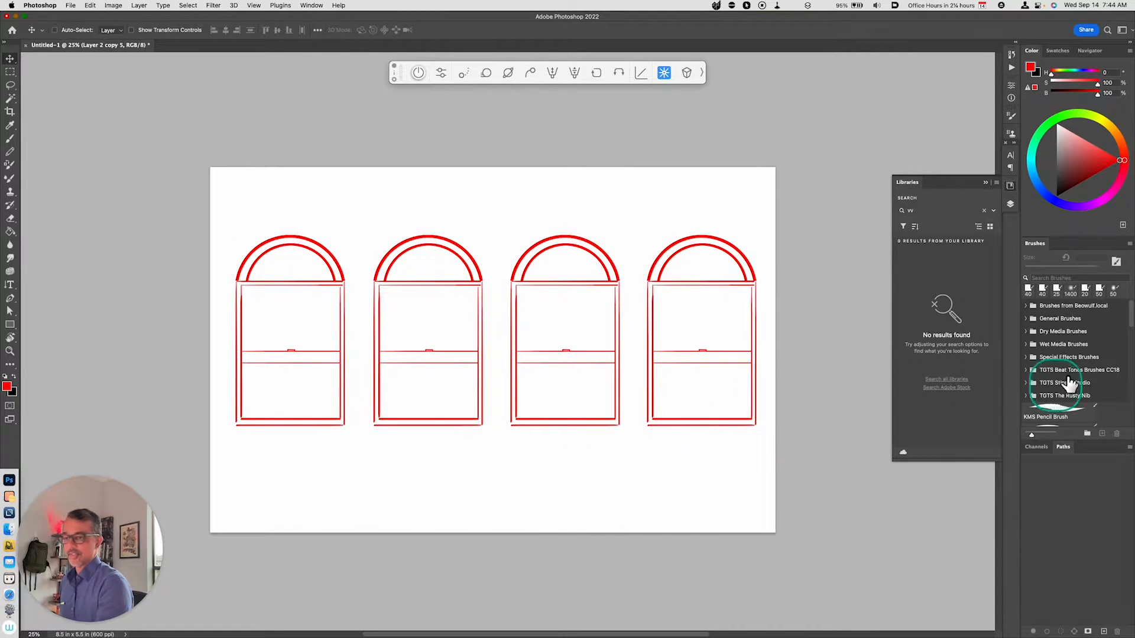
- Merge the four window layers into one and scale the row down to about 73% around its centre
click(1011, 204)
shift+click(965, 423)
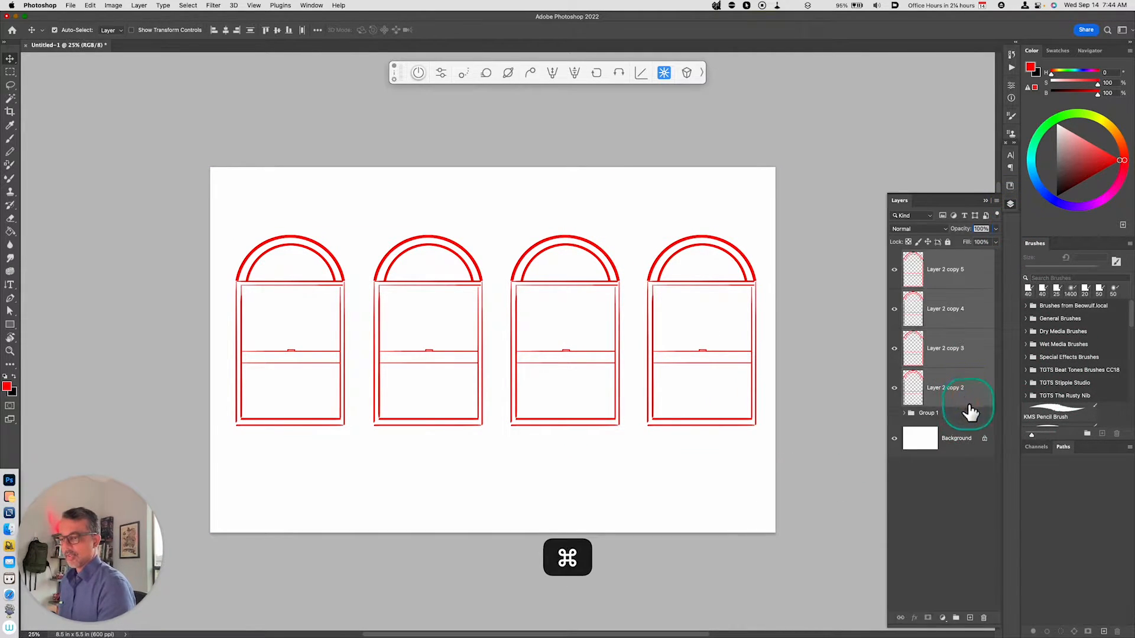
key(super+e)
key(super+t)
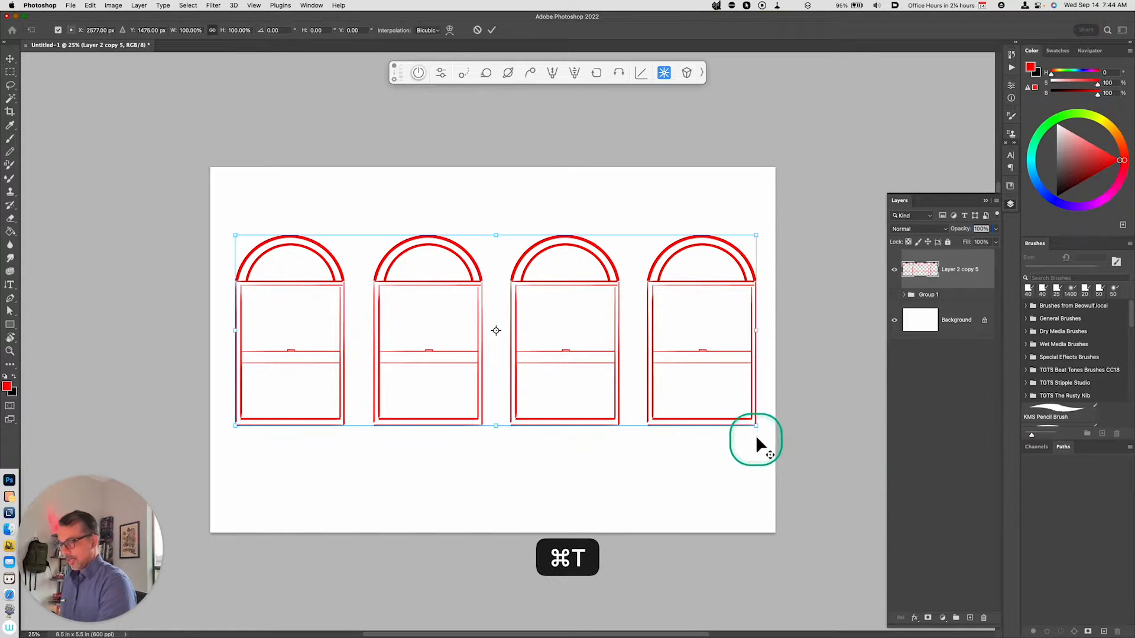
drag(756, 425, 690, 392)
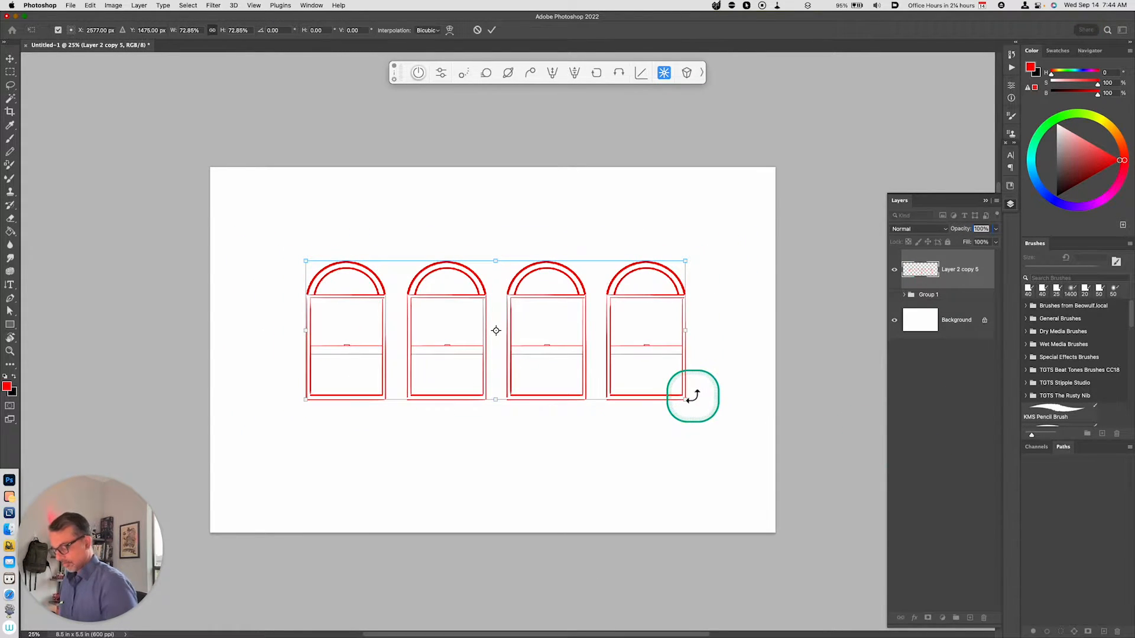
key(Return)
- Duplicate the window row, position the two rows one above the other with a gap between, and merge them into one layer
key(super+j)
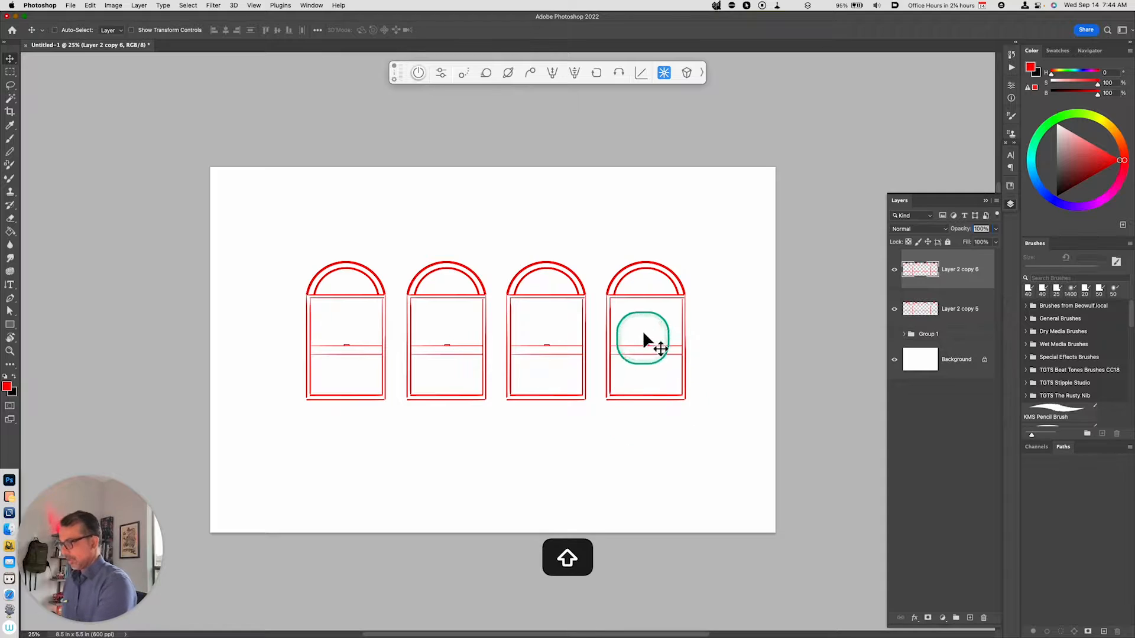
drag(644, 331, 662, 424)
shift+click(943, 311)
key(super+e)
key(v)
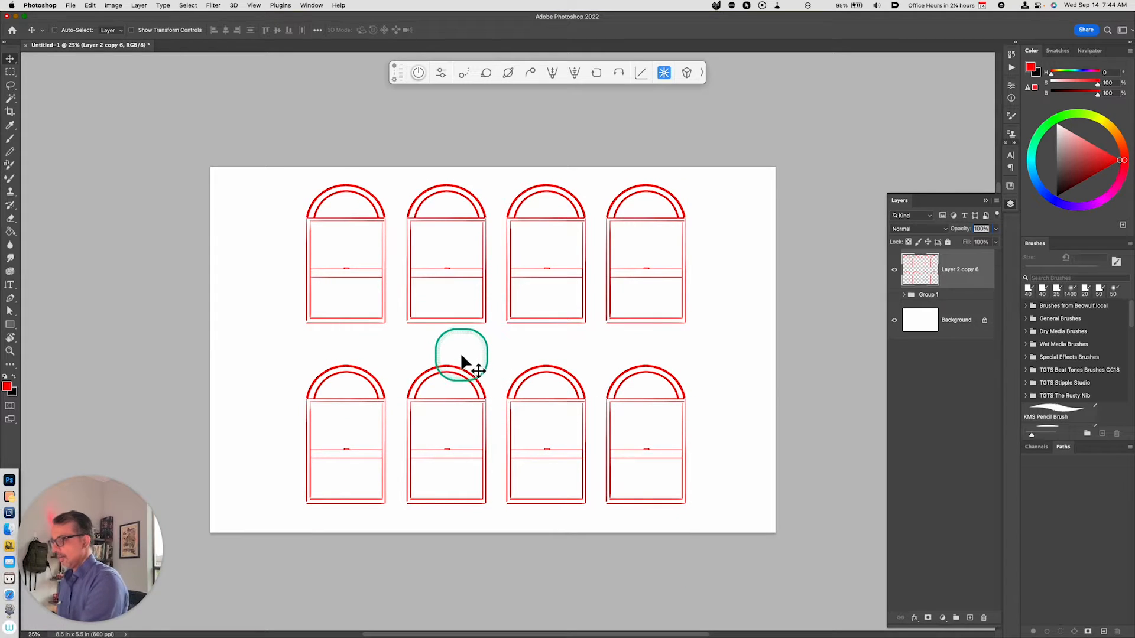
- Brush a long, thin rectangular ledge in red across the gap between the two window rows
key(b)
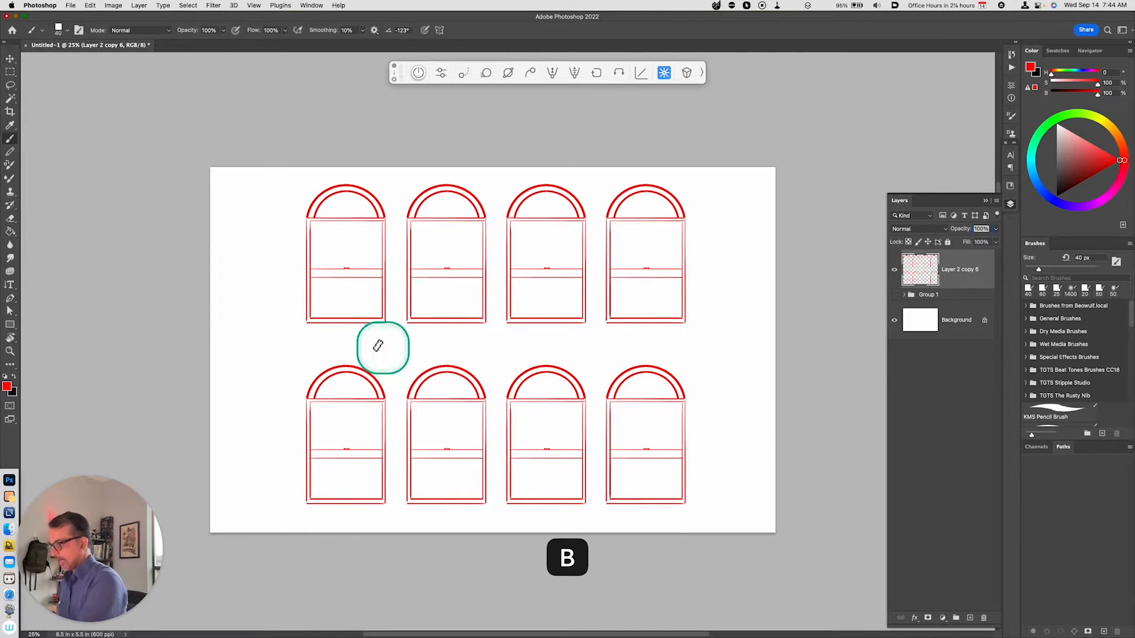
drag(309, 352, 680, 376)
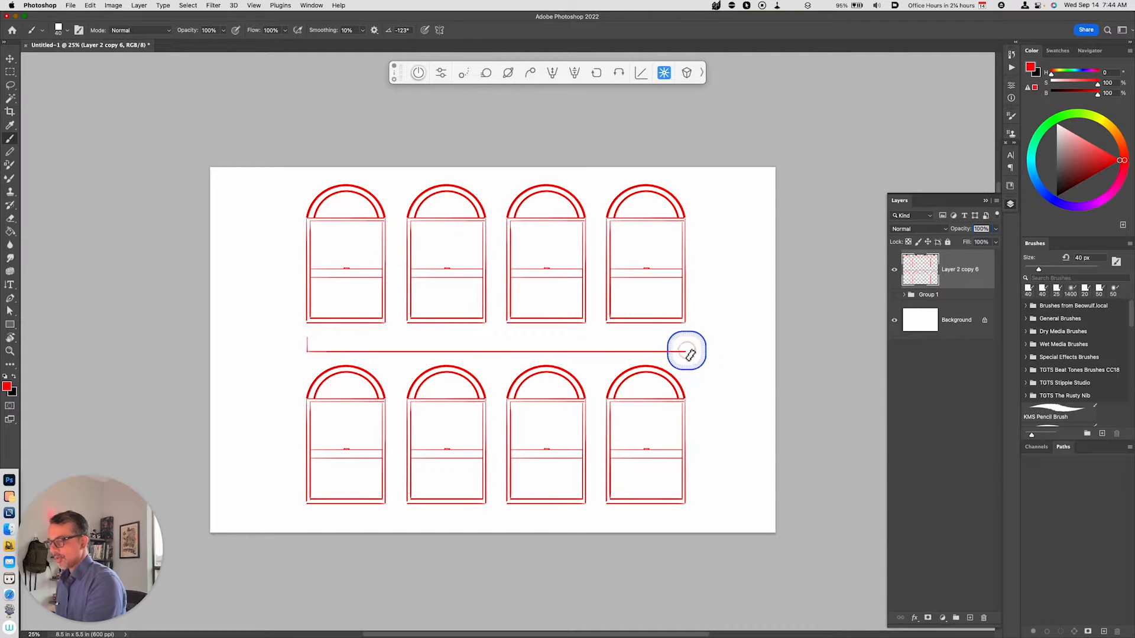
shift+click(687, 335)
shift+click(317, 335)
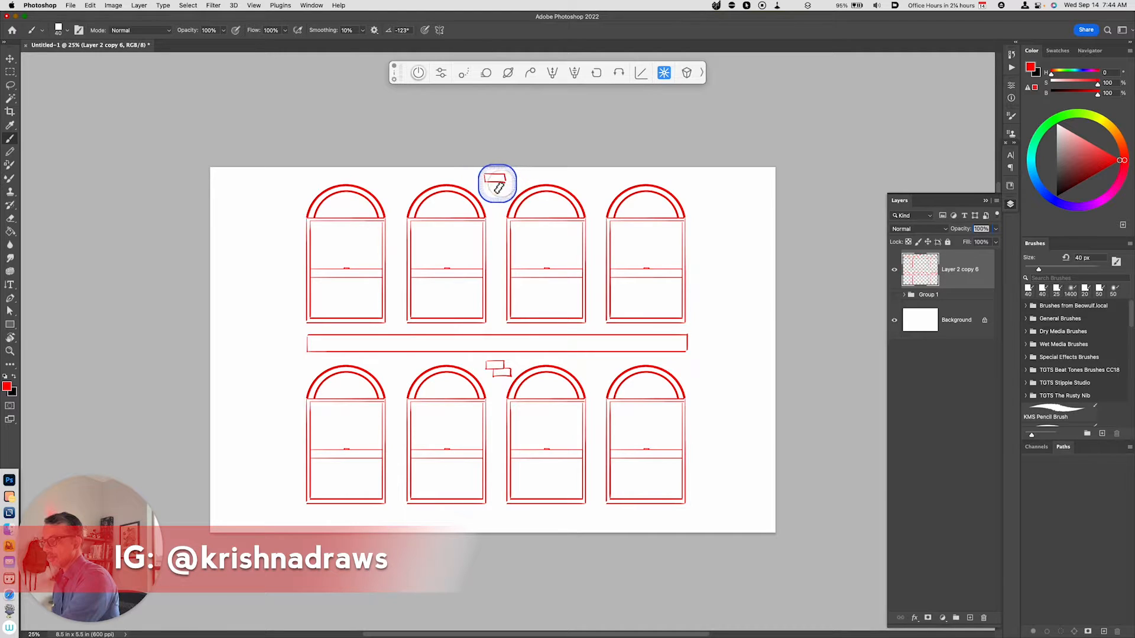
- Sketch a small cluster of bricks between the arches of the upper row's middle windows and scatter a few texture dots
drag(495, 183, 495, 189)
drag(494, 190, 475, 182)
drag(475, 183, 514, 181)
drag(514, 182, 494, 219)
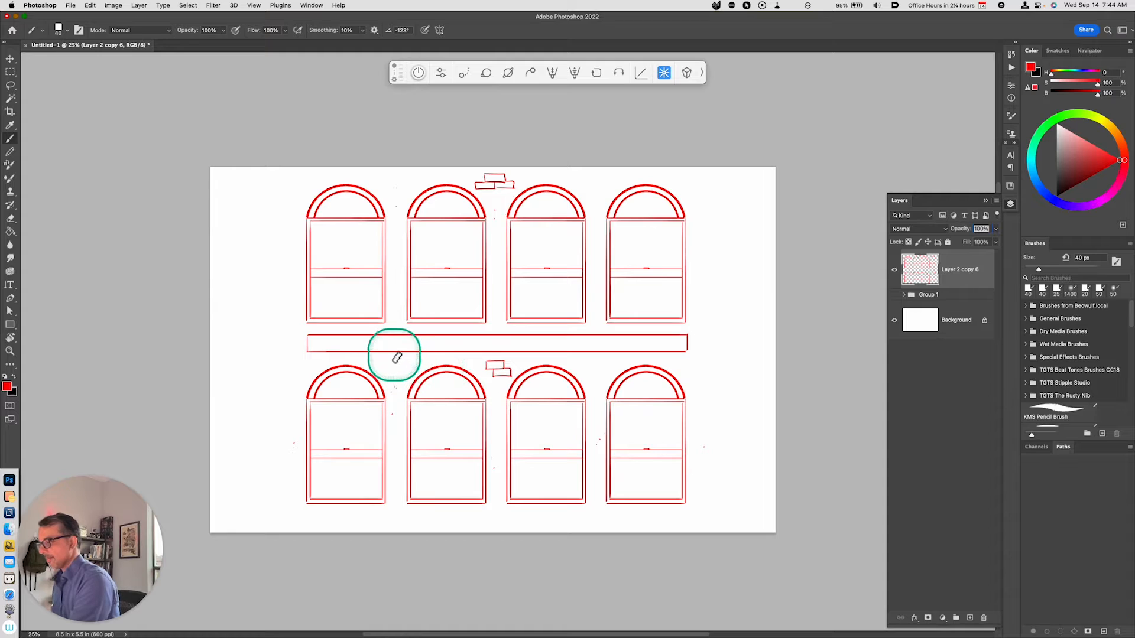
- Draw two small support brackets beneath the ledge, in the gaps beside the lower row's outer windows
key(shift)
drag(397, 373, 397, 354)
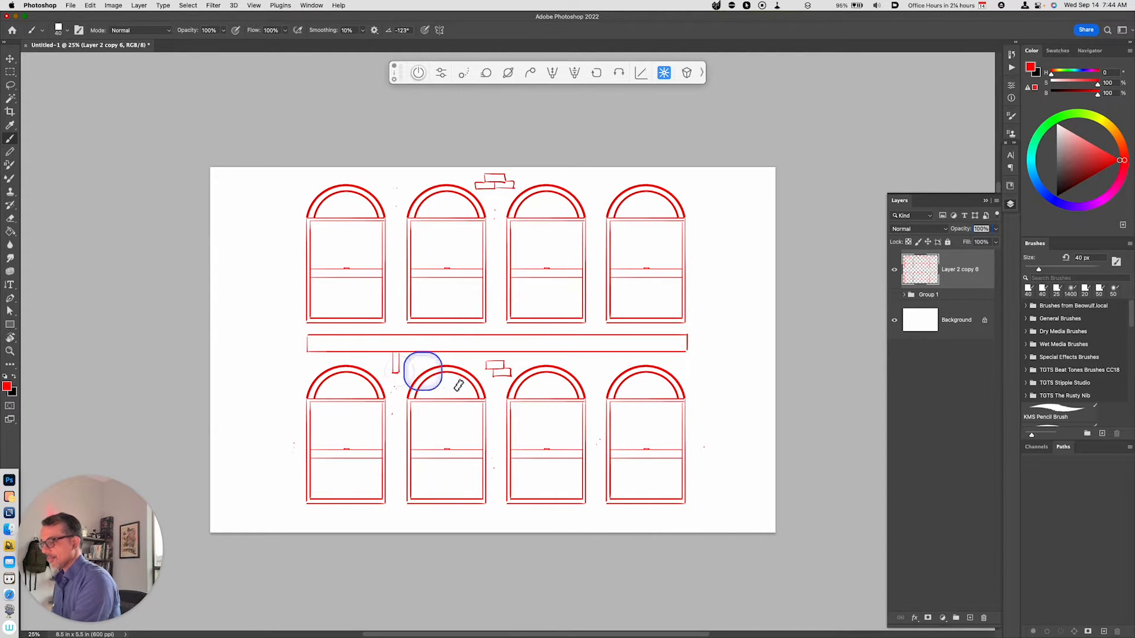
drag(594, 353, 593, 373)
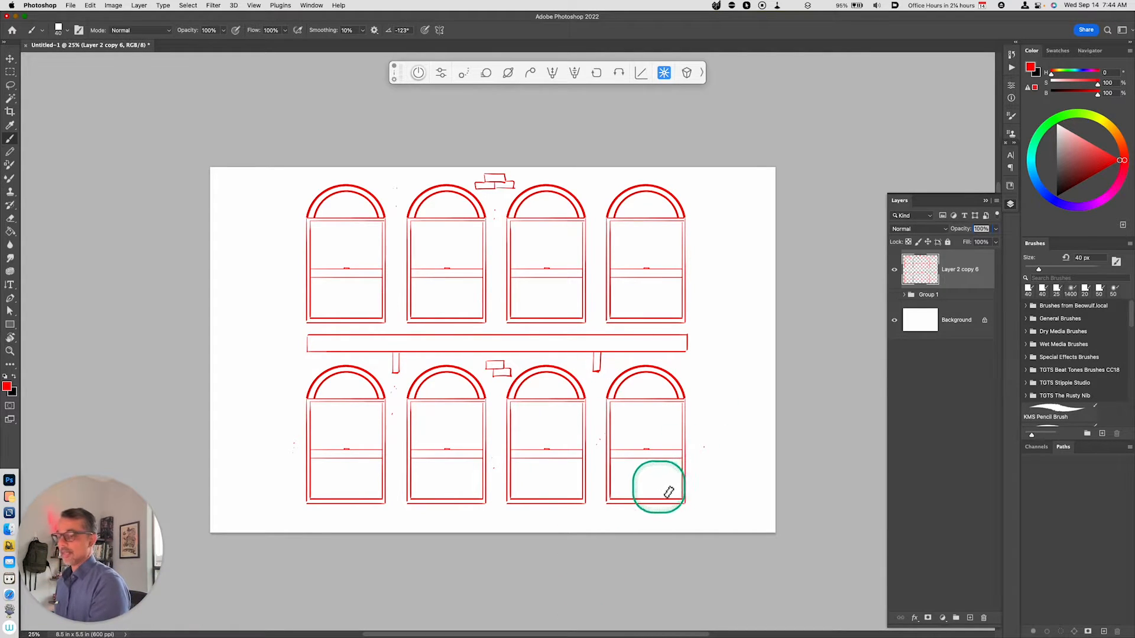
- Clear the library search and save the two-row facade layer as a graphic in the current library
click(1010, 186)
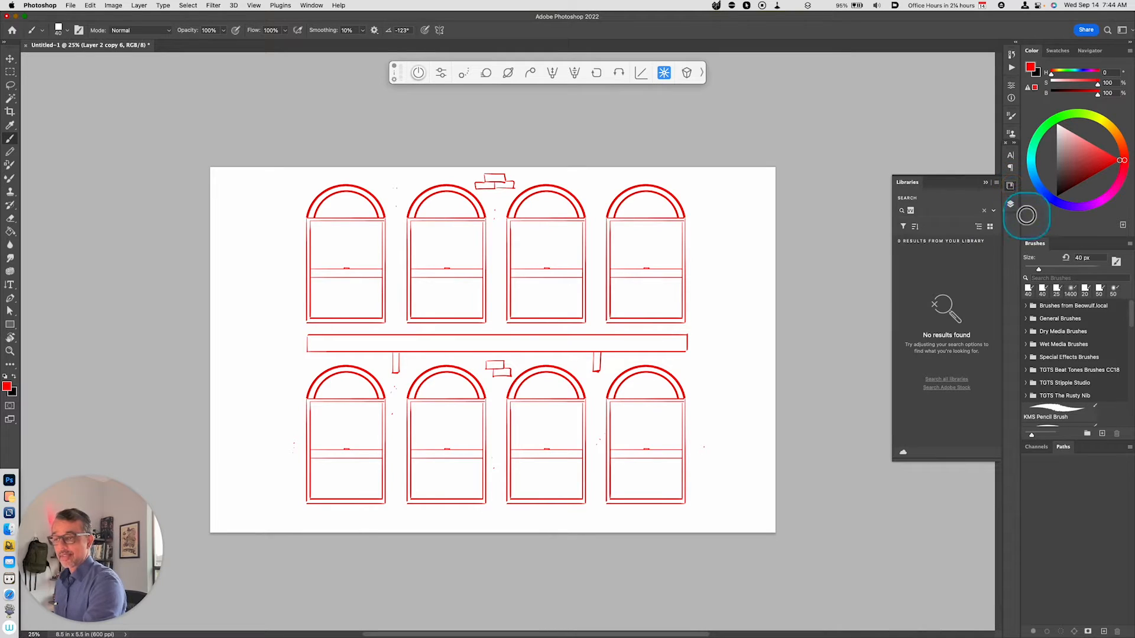
click(984, 210)
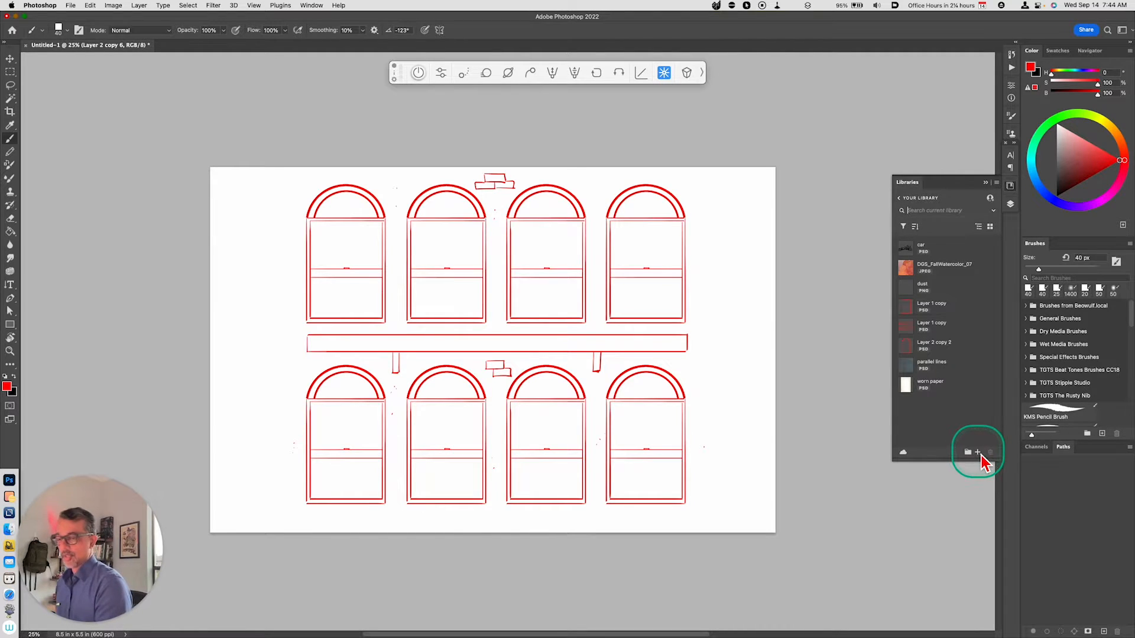
click(979, 454)
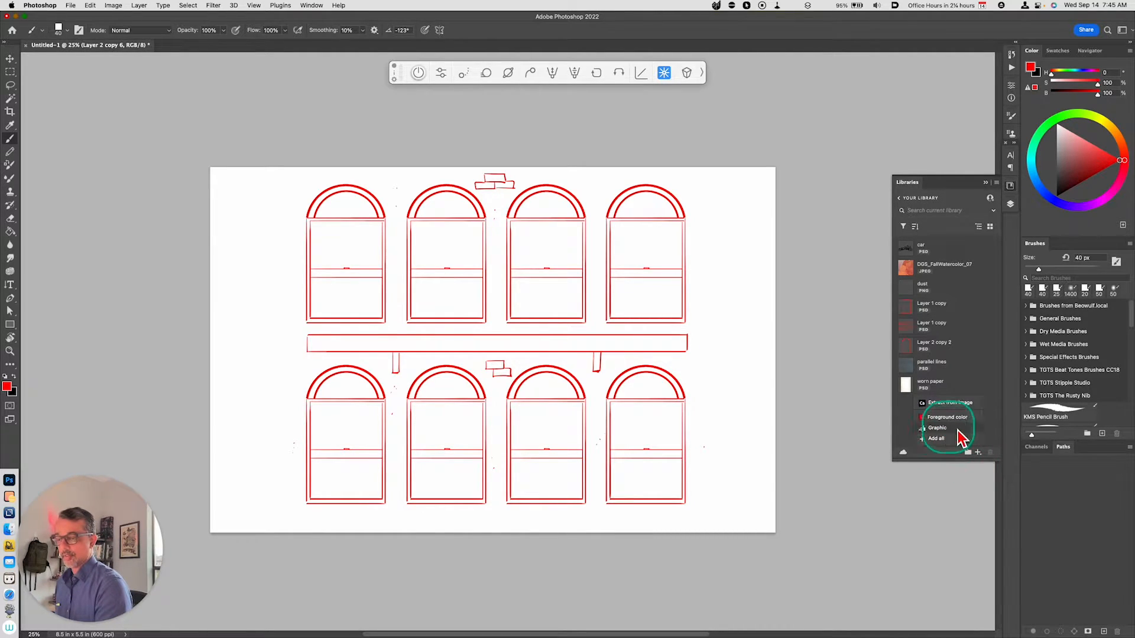
click(949, 441)
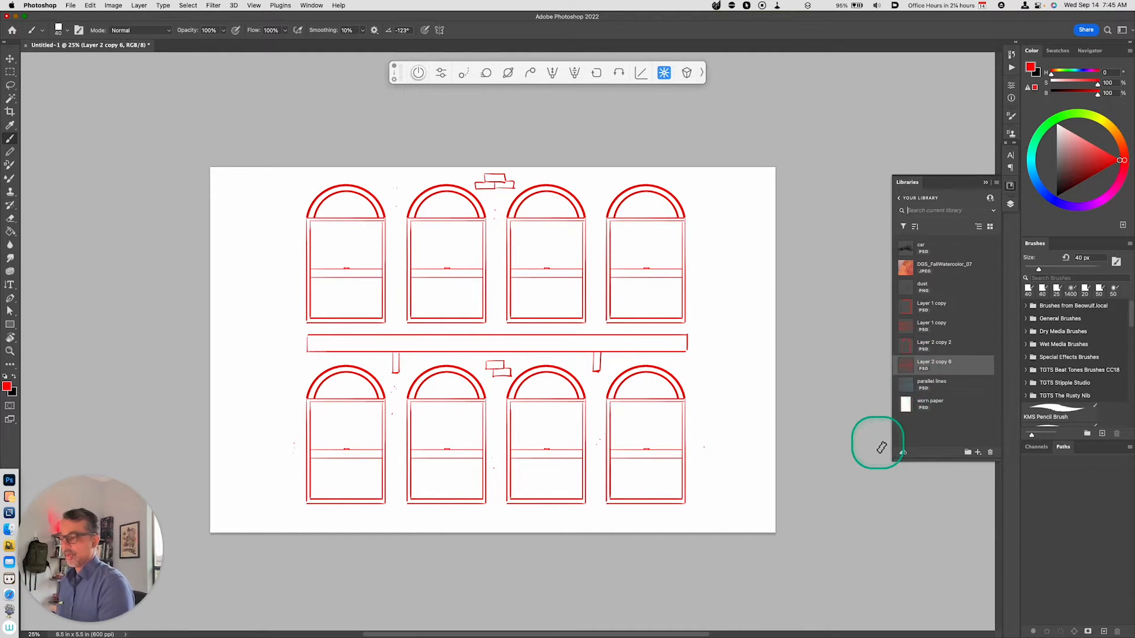
- Hide the original facade layer and place the saved Layer 2 copy 6 graphic from the library onto the canvas
key(super+minus)
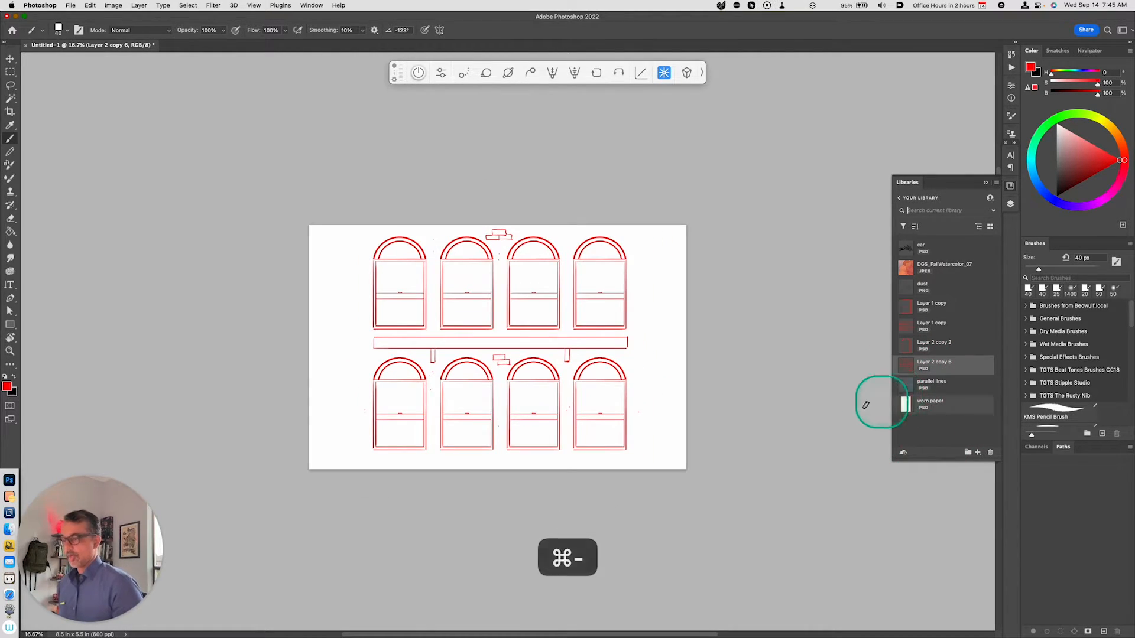
click(1010, 204)
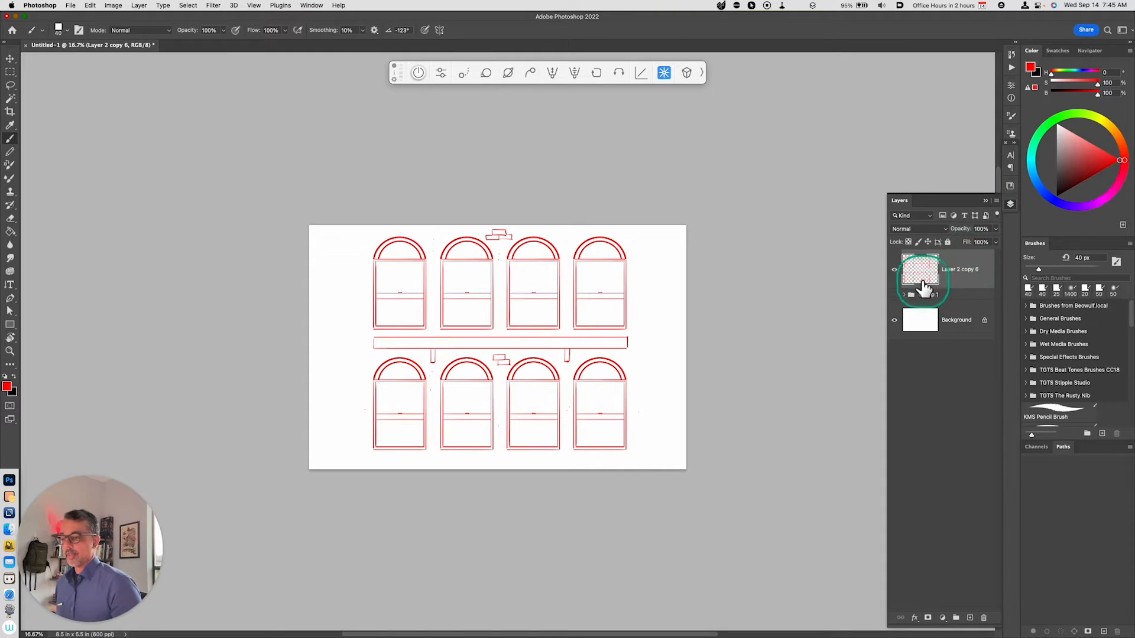
click(895, 270)
click(911, 323)
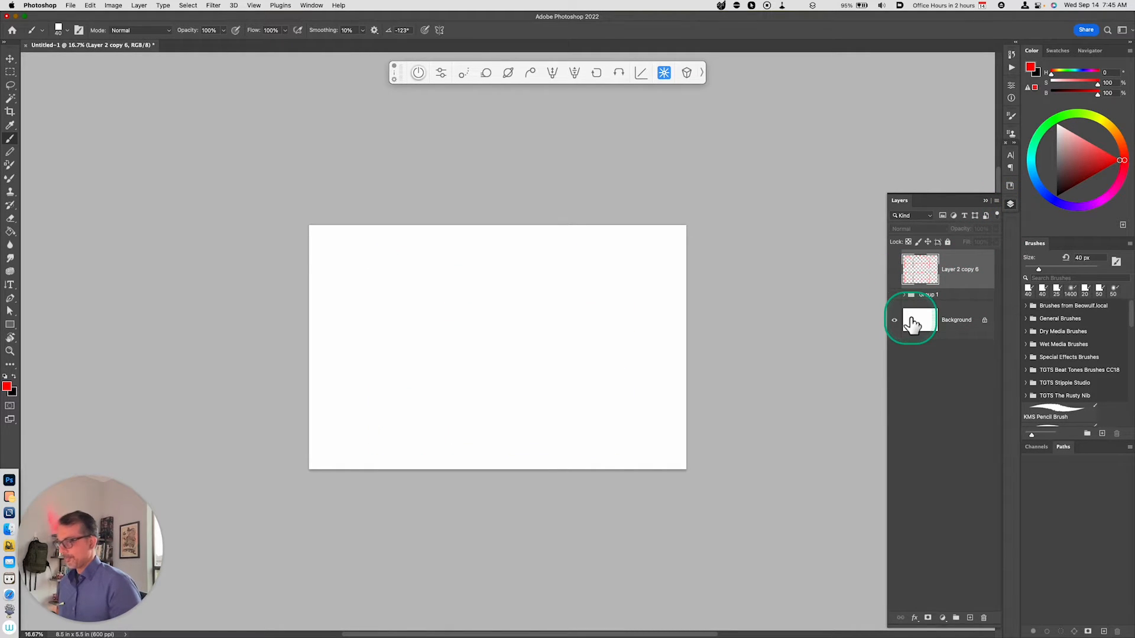
click(1010, 185)
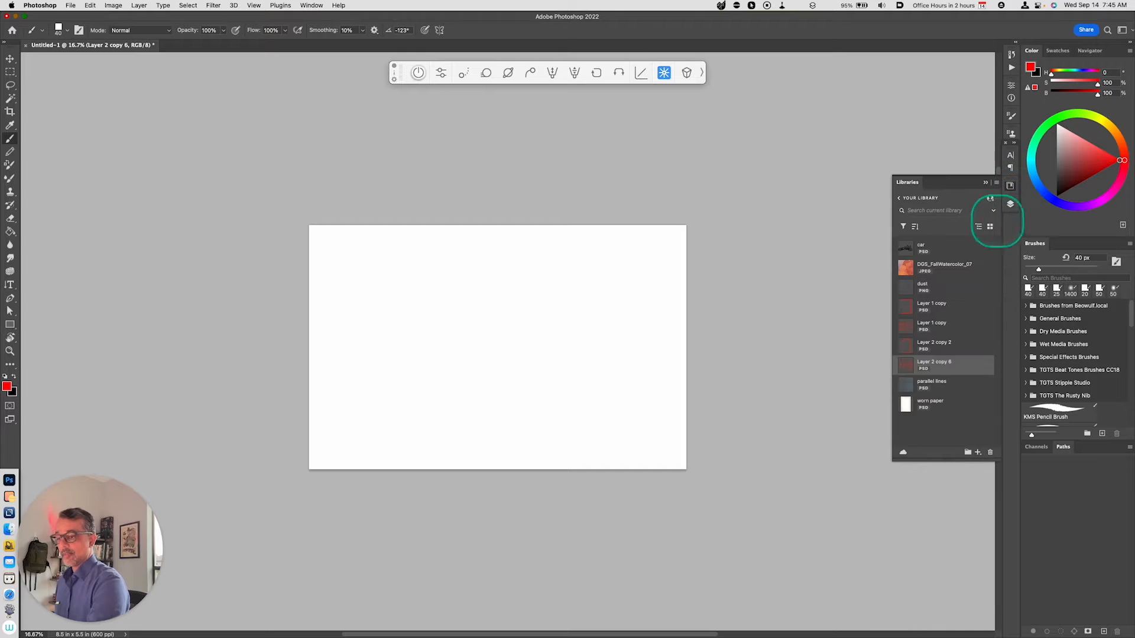
click(935, 372)
drag(934, 373, 514, 345)
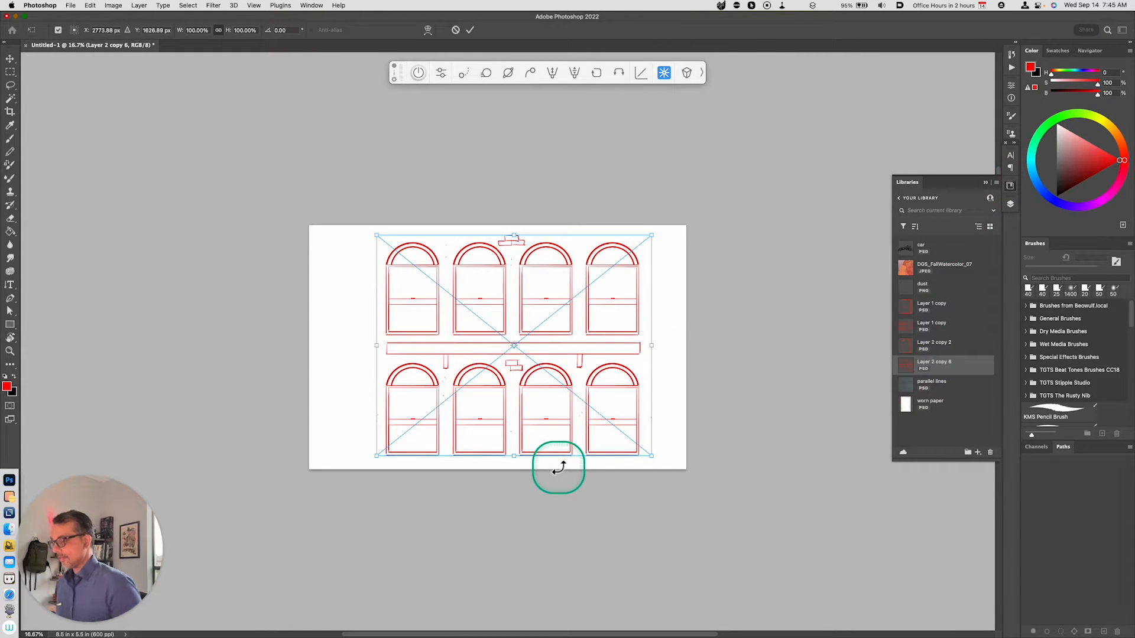
- Apply a Perspective transform that enlarges the placed facade's right side, and shift the facade toward the canvas's right edge
key(super+t)
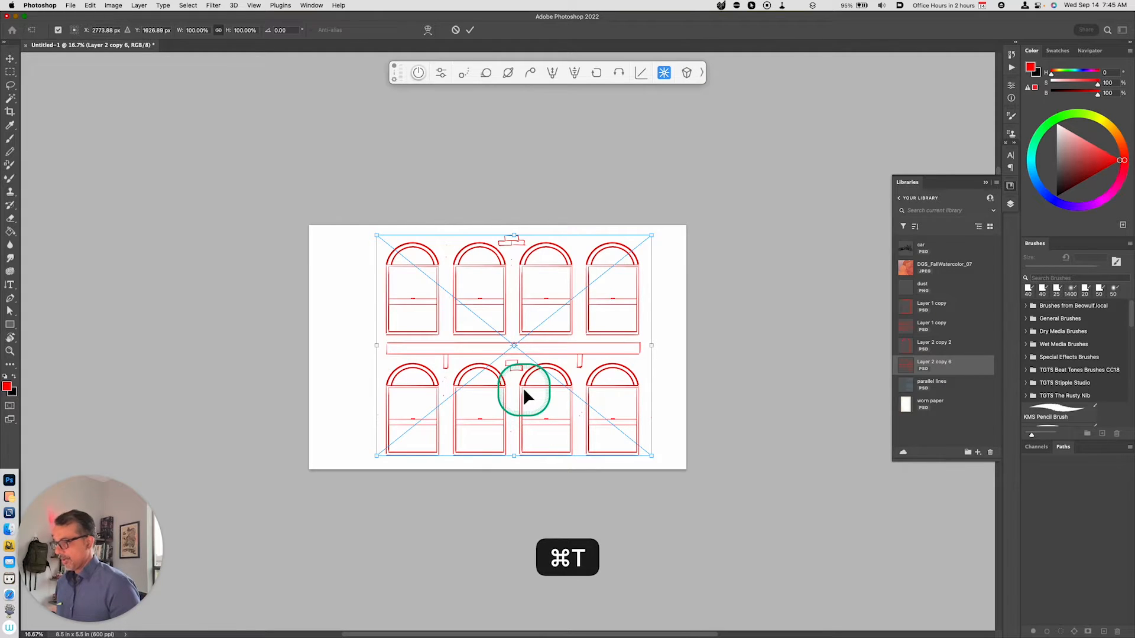
right_click(523, 391)
click(555, 456)
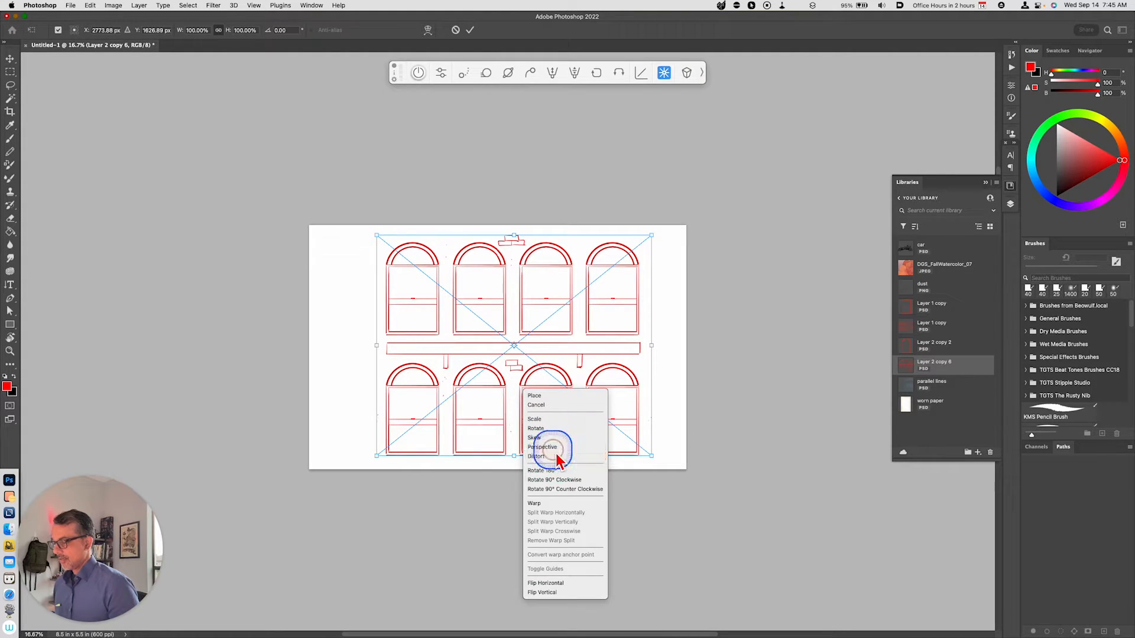
mouse_move(652, 457)
mouse_down()
mouse_move(651, 572)
mouse_move(587, 440)
mouse_move(600, 444)
mouse_up()
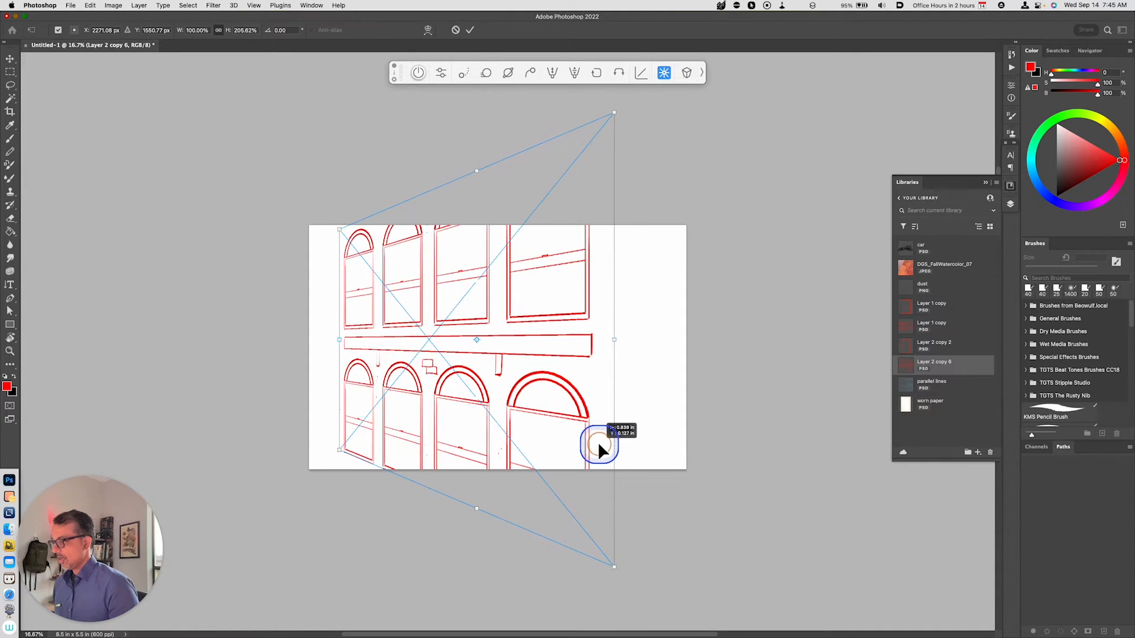
key(Return)
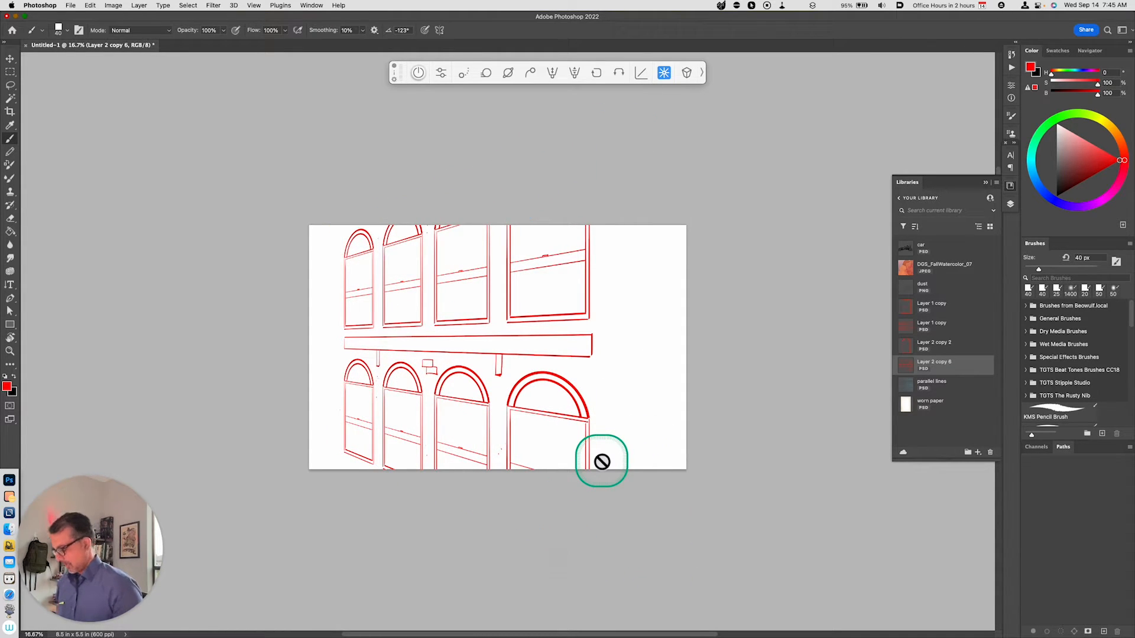
key(v)
drag(539, 421, 604, 428)
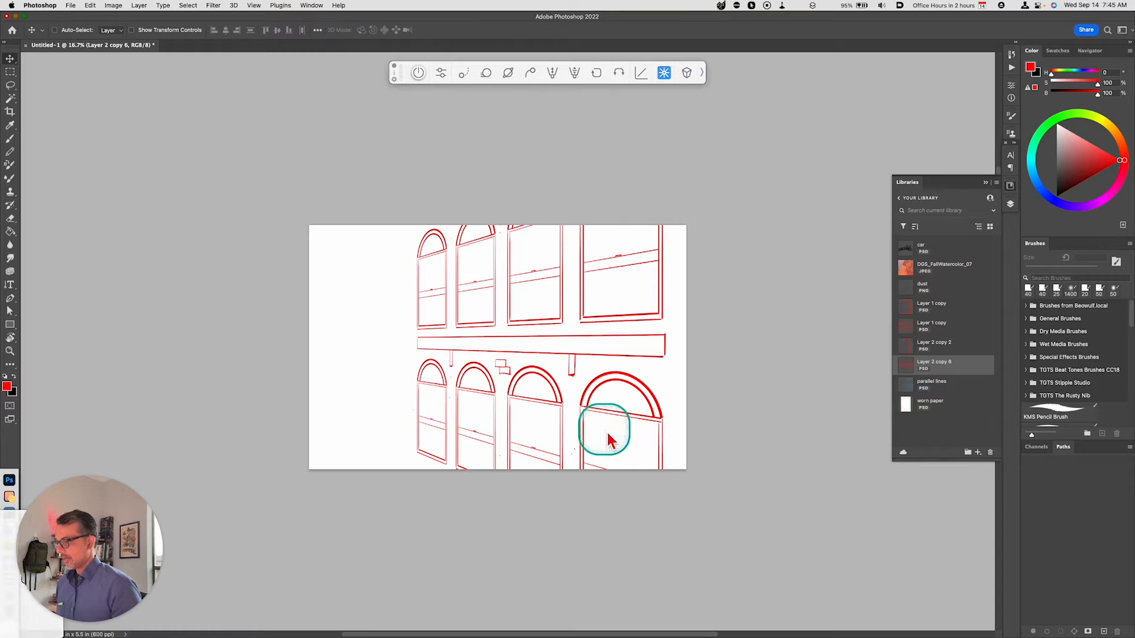
- Add a new layer and draw a full-height vertical line along the facade's left side as the building's edge
key(alt+shift+super+n)
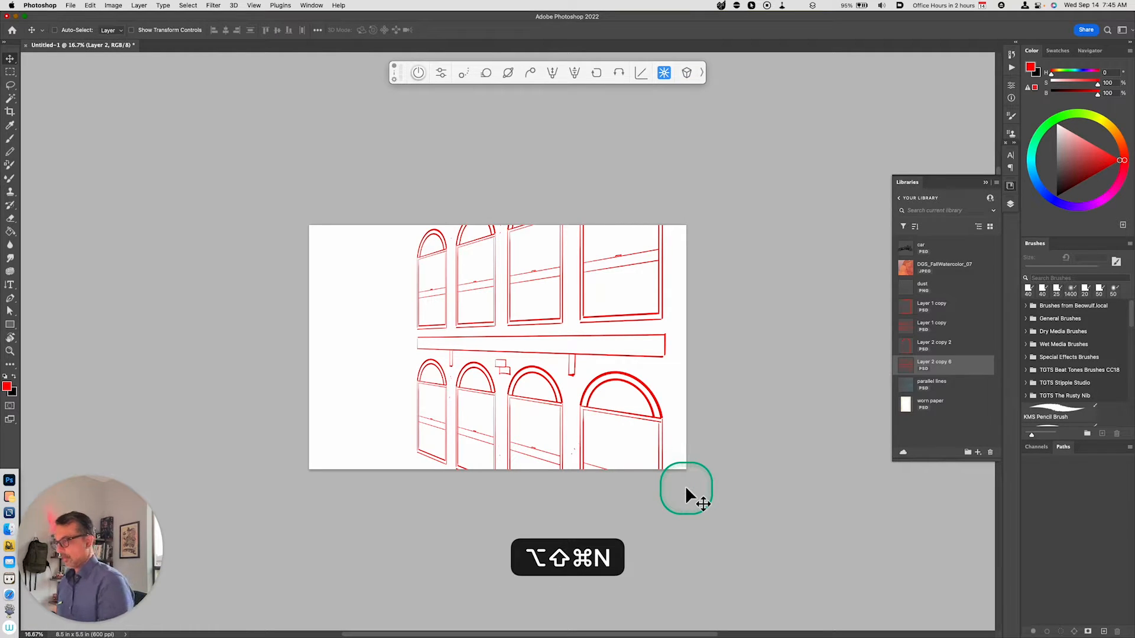
click(1010, 205)
key(b)
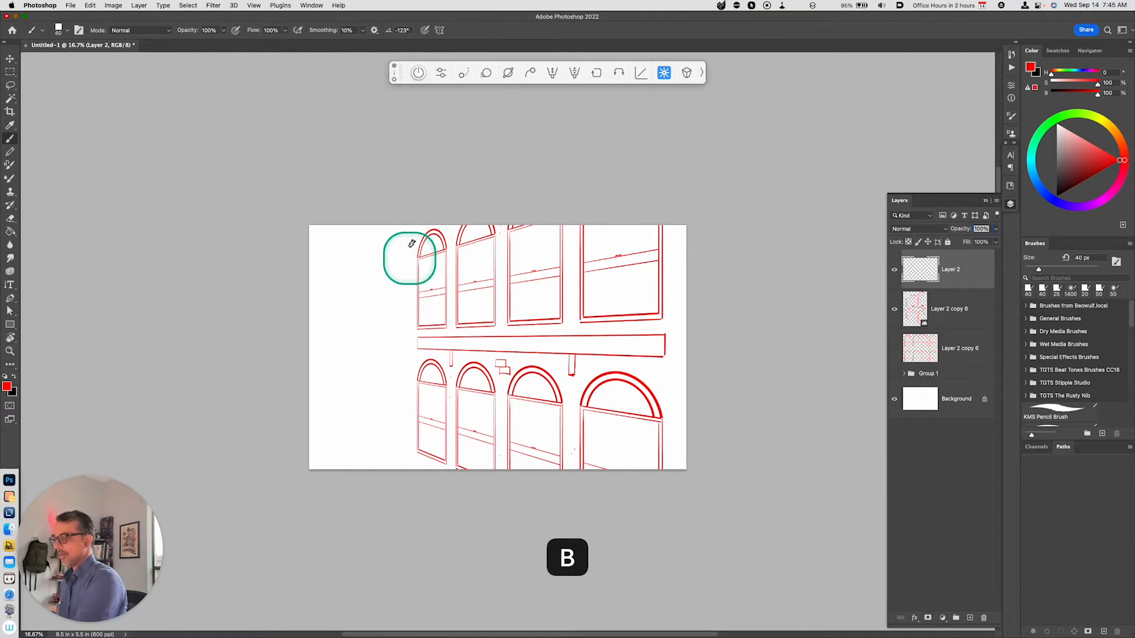
drag(409, 225, 420, 540)
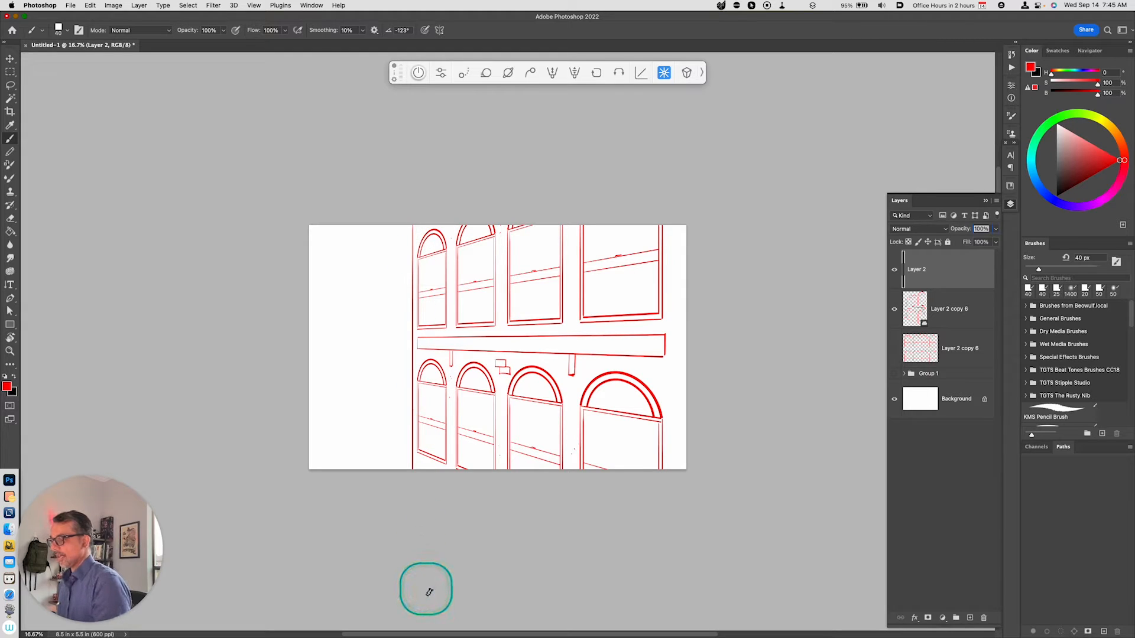
- Add another layer and draw a vertical line through the leftmost windows just inside their left frames
key(super+equal)
key(super+equal)
key(space)
drag(426, 593, 550, 454)
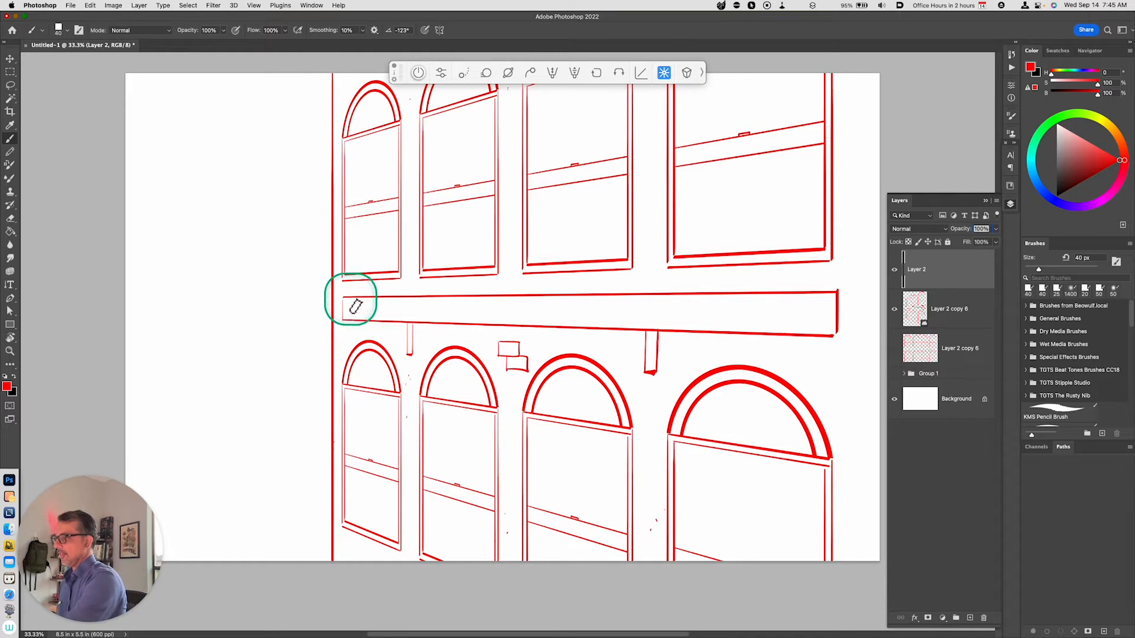
key(alt+shift+super+n)
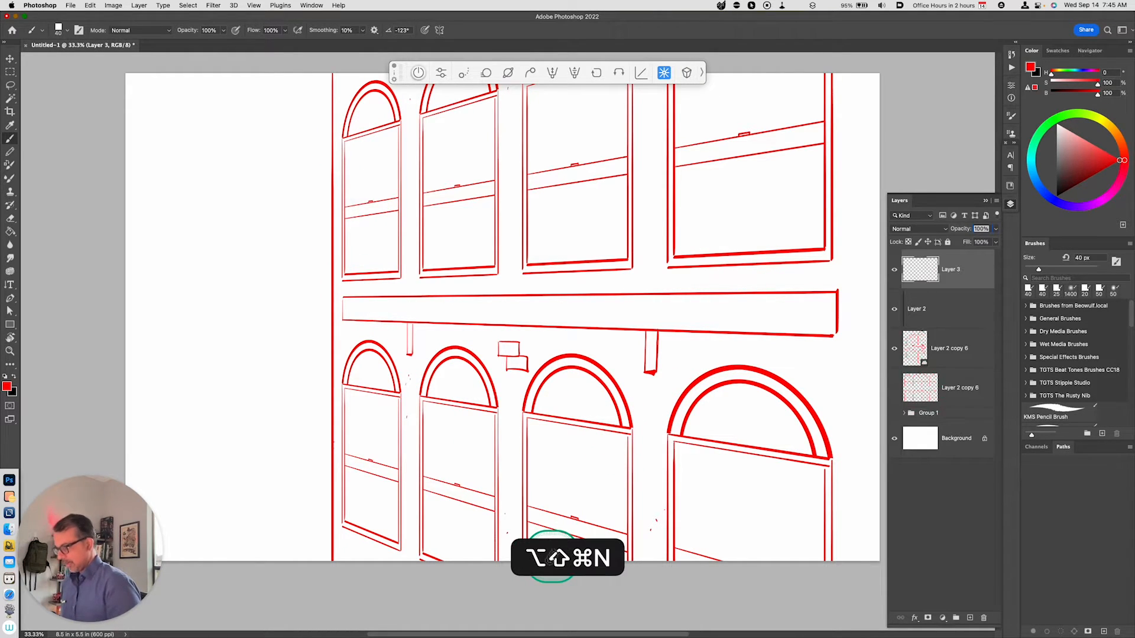
key(b)
drag(349, 145, 383, 532)
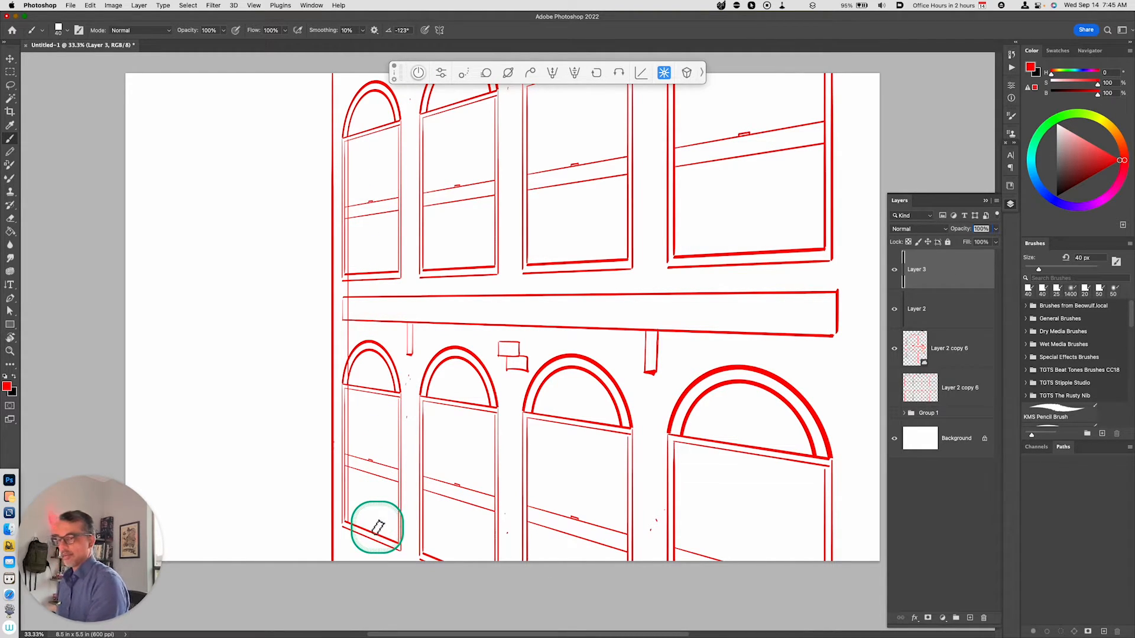
- Cut away the parts of the new vertical line crossing the leftmost windows' sash rails and arch base, and between the two floors
key(l)
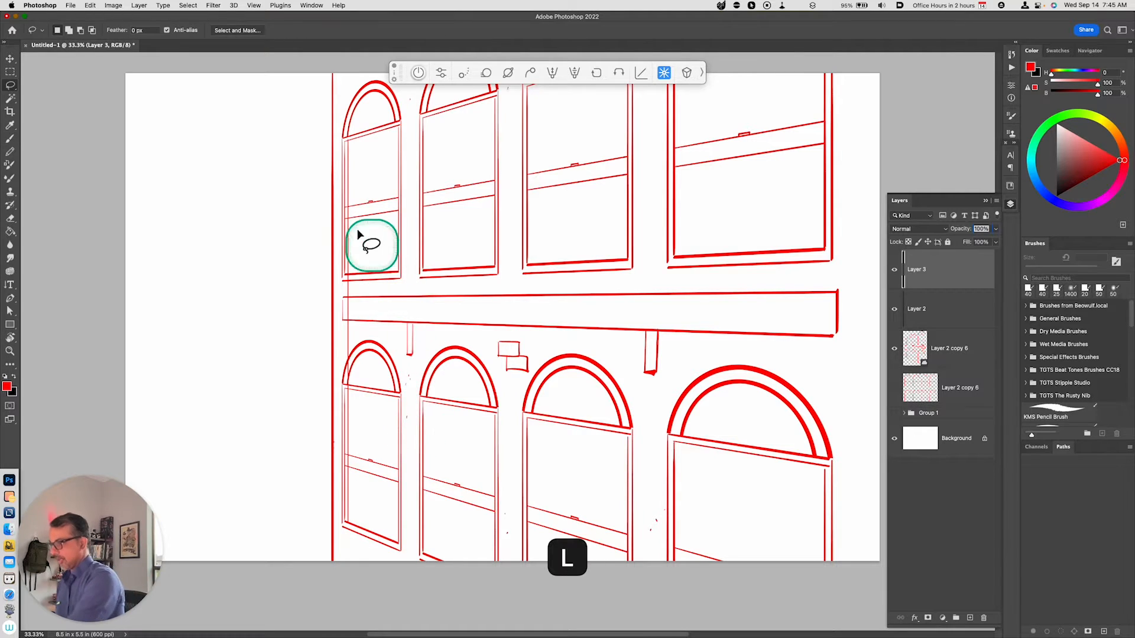
mouse_move(348, 207)
mouse_down()
mouse_move(351, 220)
mouse_move(345, 209)
mouse_up()
key(super+x)
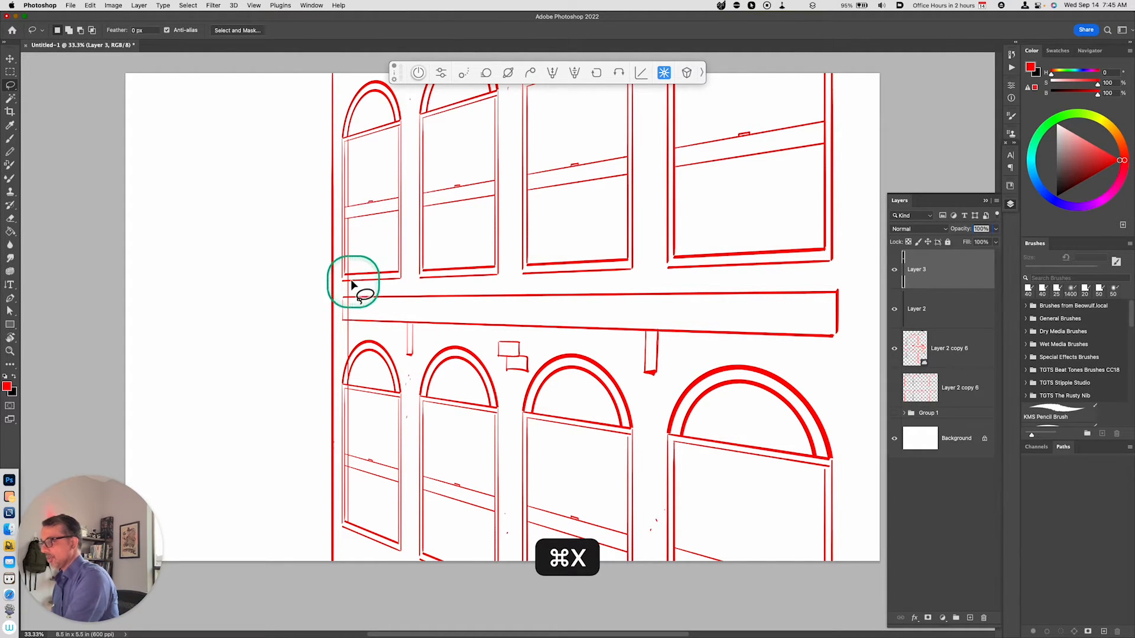
mouse_move(346, 276)
mouse_down()
mouse_move(355, 371)
mouse_move(352, 346)
mouse_up()
key(super+x)
mouse_move(349, 402)
mouse_down()
mouse_move(354, 375)
mouse_move(367, 384)
mouse_up()
key(super+x)
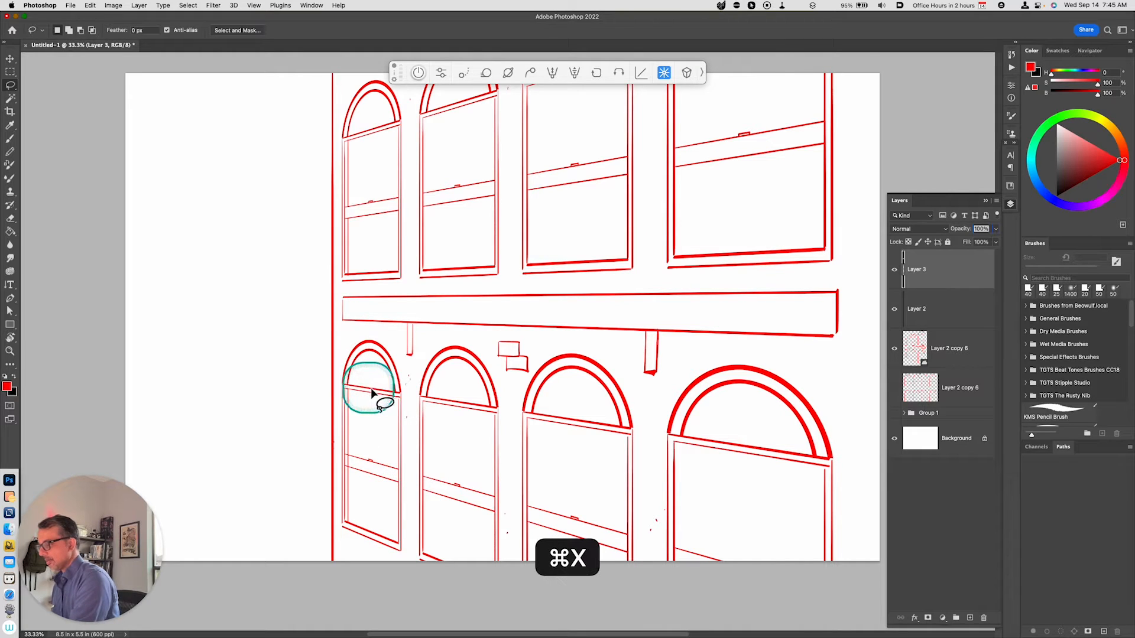
drag(357, 505, 349, 464)
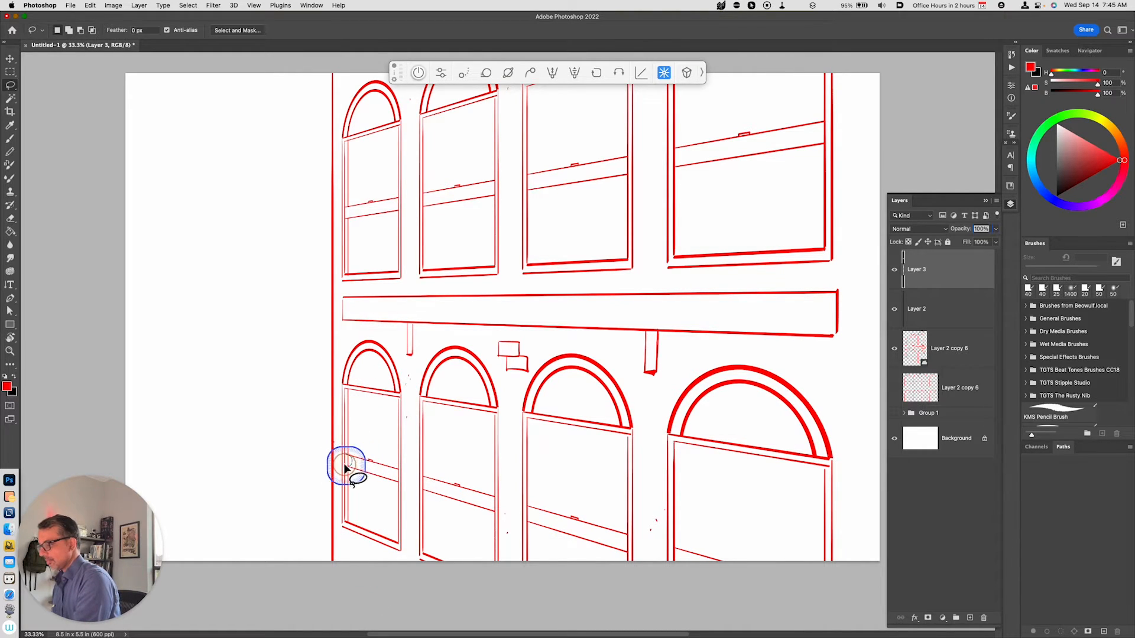
key(super+x)
- On a new layer, draw curved side profiles on the two brackets under the ledge and a side face at the ledge's right end
key(super+minus)
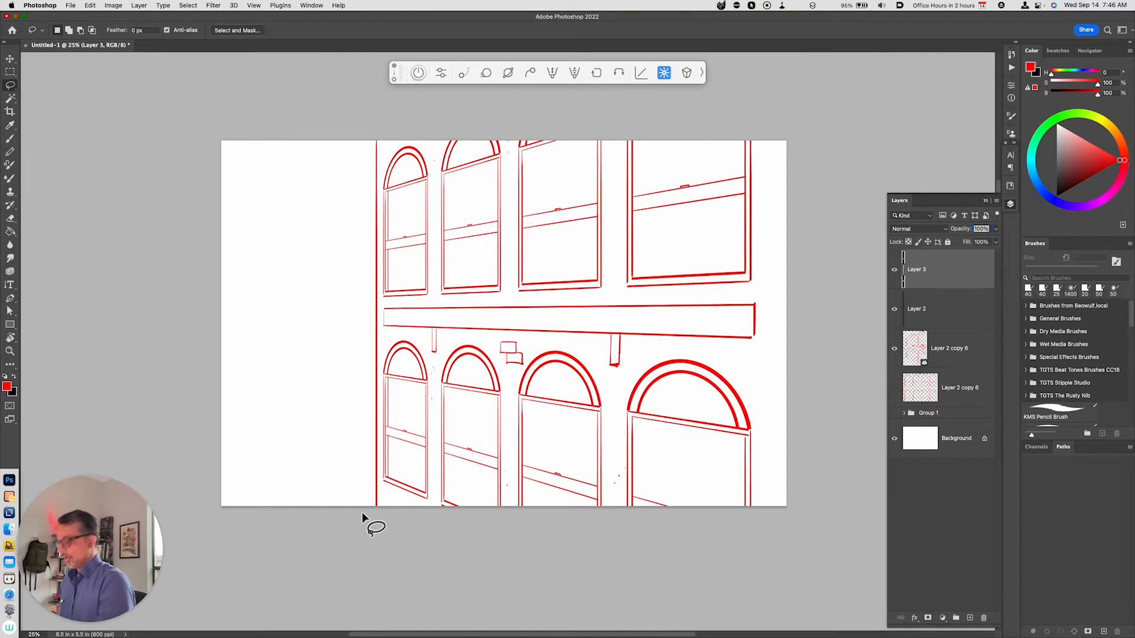
key(alt+shift+super+n)
key(b)
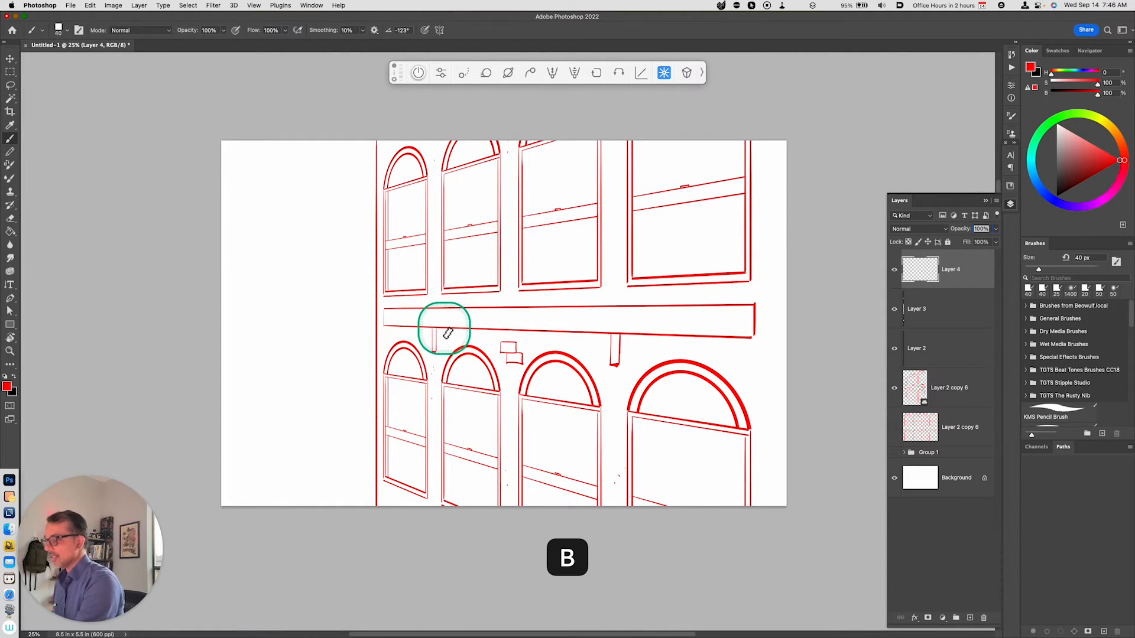
drag(447, 329, 436, 352)
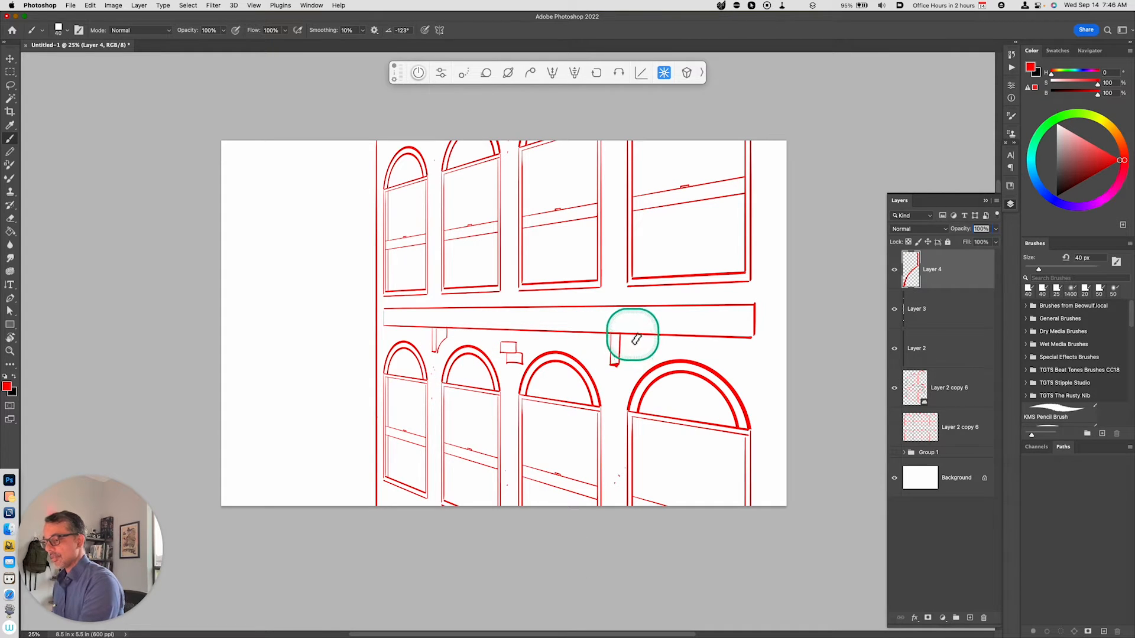
drag(641, 335, 621, 364)
key(super+z)
key(super+z)
key(super+z)
mouse_move(754, 304)
mouse_down()
mouse_move(764, 304)
mouse_move(763, 338)
mouse_up()
shift+click(764, 336)
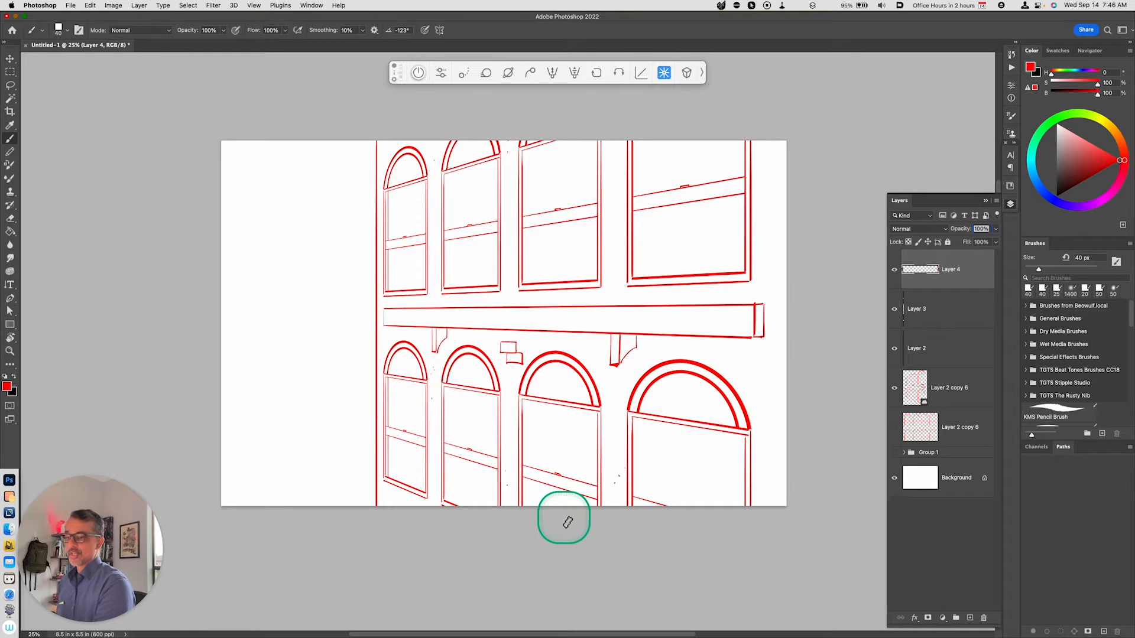
- Place the saved car graphic from the library in front of the facade's lower windows, and delete its layer
click(1011, 185)
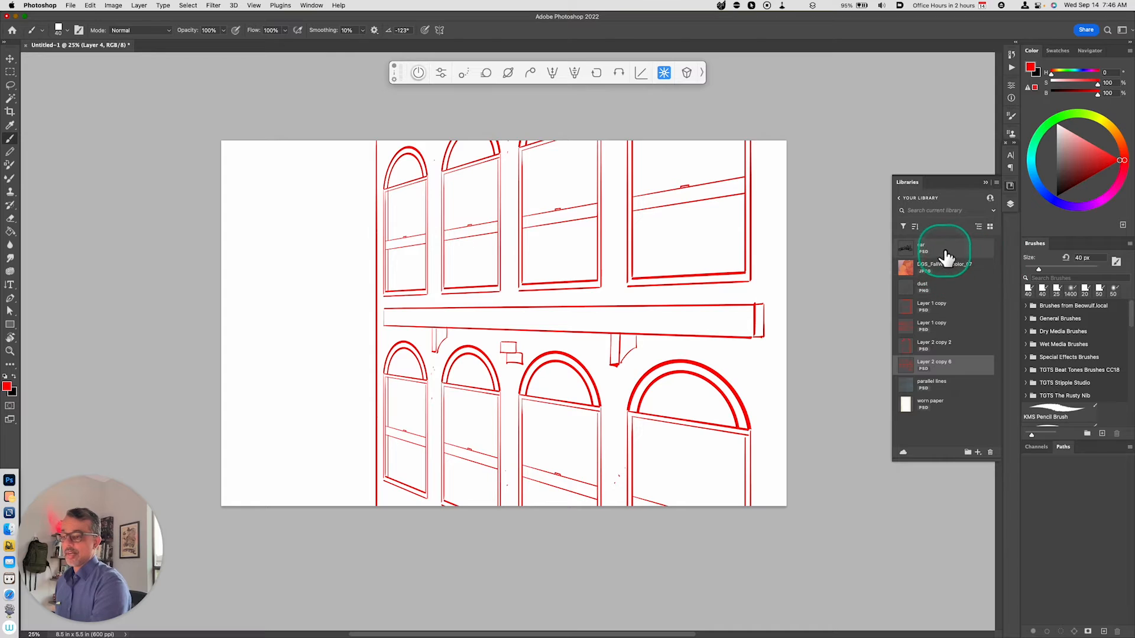
drag(943, 253, 389, 318)
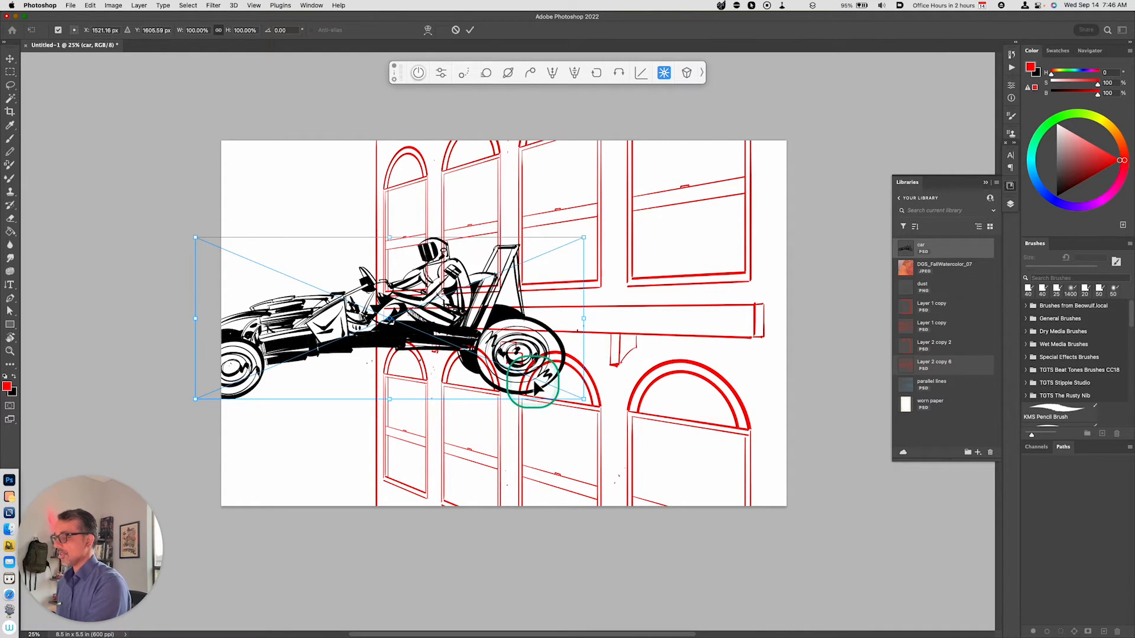
key(v)
drag(564, 405, 632, 470)
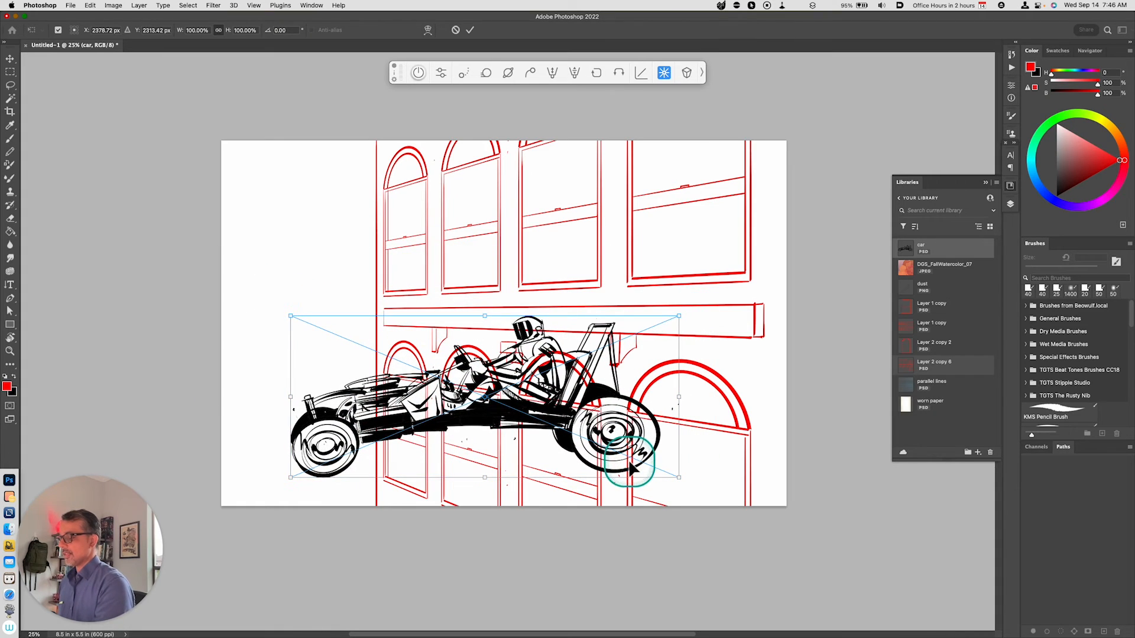
key(Return)
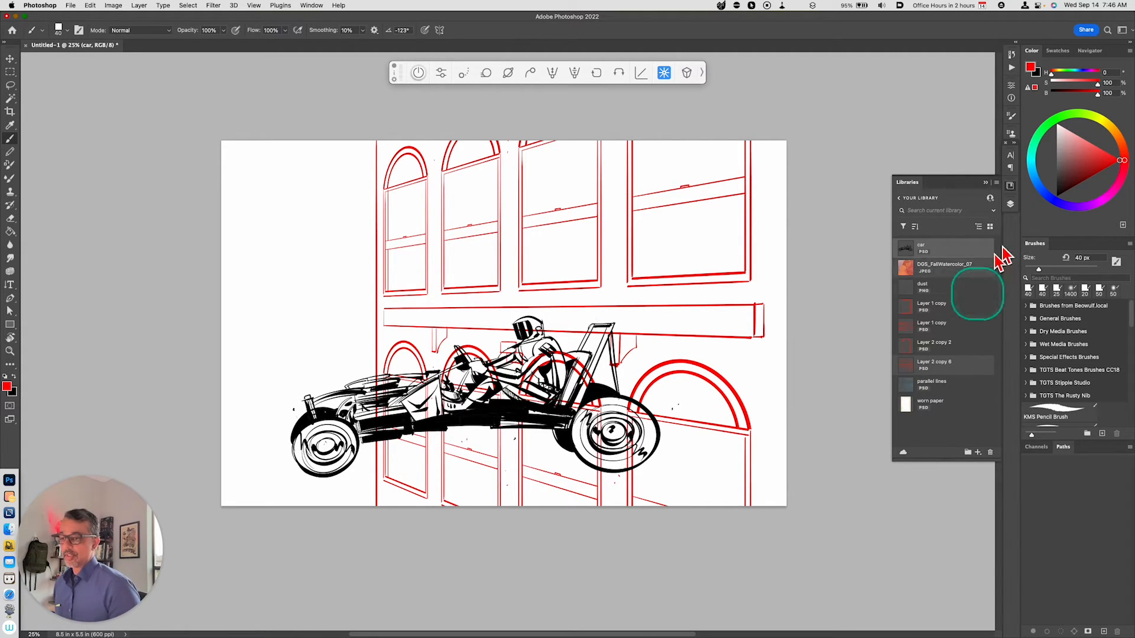
click(1011, 204)
mouse_move(961, 354)
mouse_down()
mouse_move(968, 618)
mouse_move(984, 625)
mouse_up()
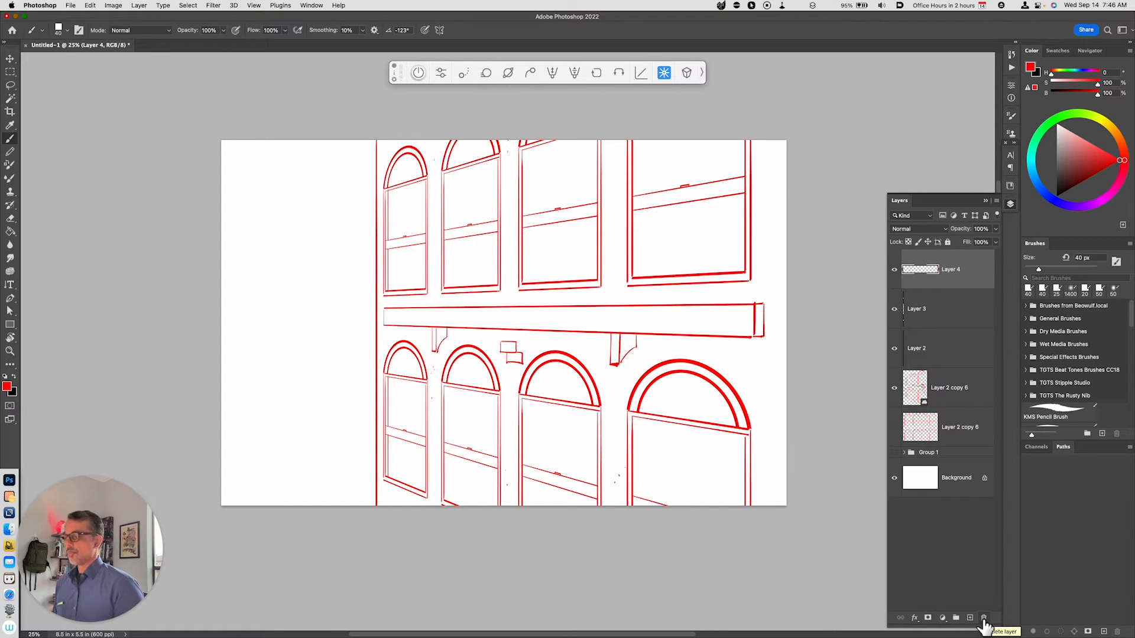
- Add a layer above the hidden Layer 2 copy 6 and draw a background building's roofline and right edge at the canvas's left side
click(948, 431)
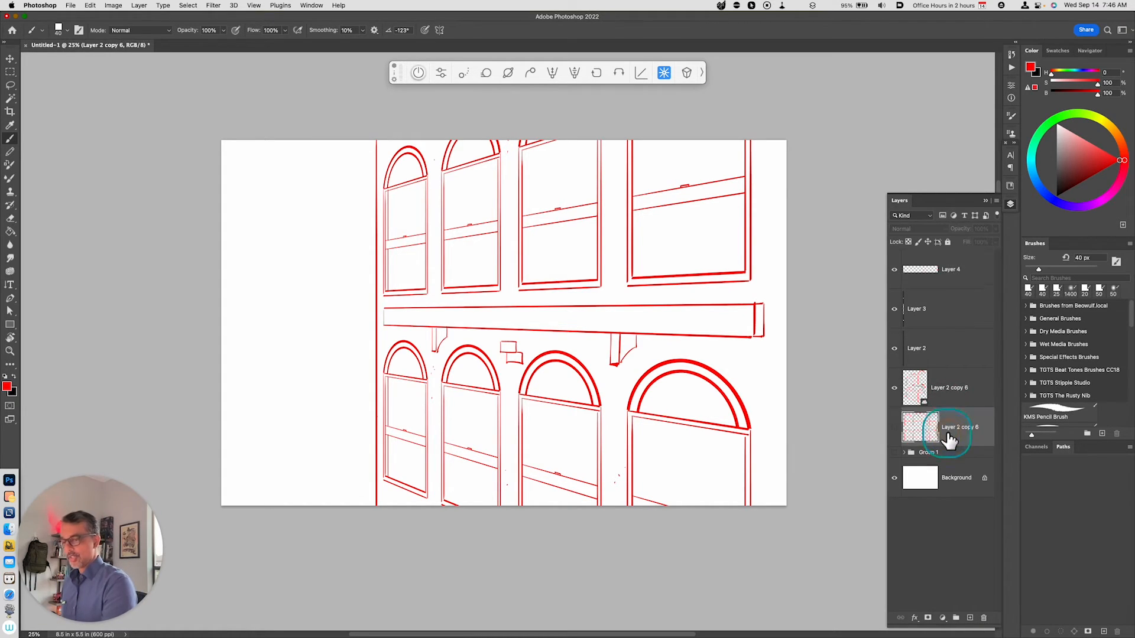
key(alt+shift+super+n)
key(b)
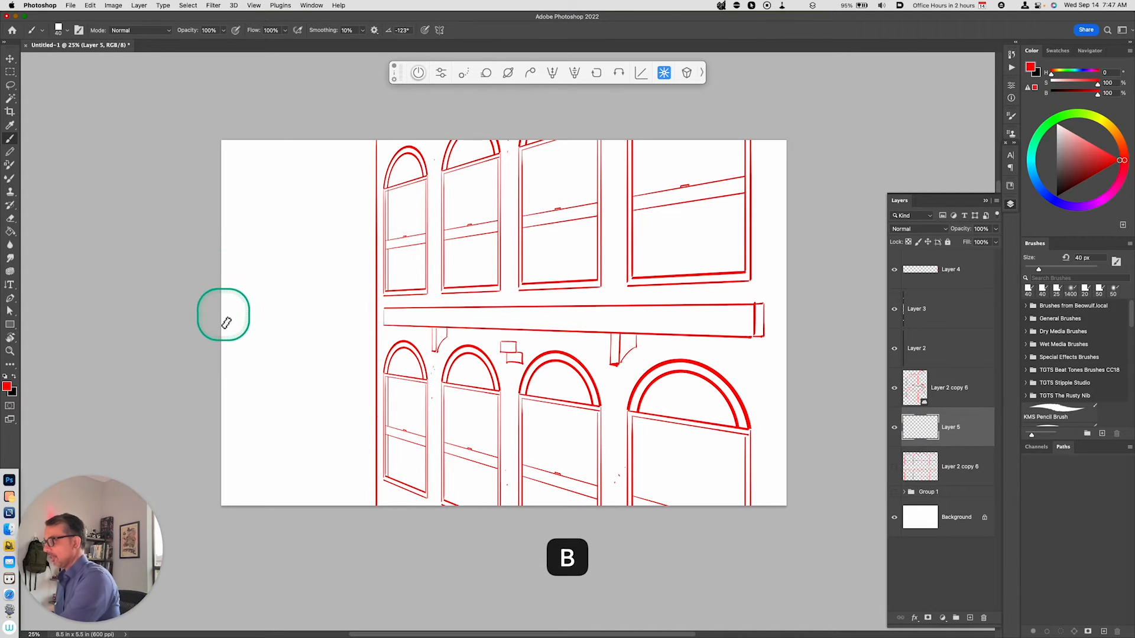
mouse_move(223, 310)
mouse_down()
mouse_move(318, 306)
mouse_move(323, 520)
mouse_up()
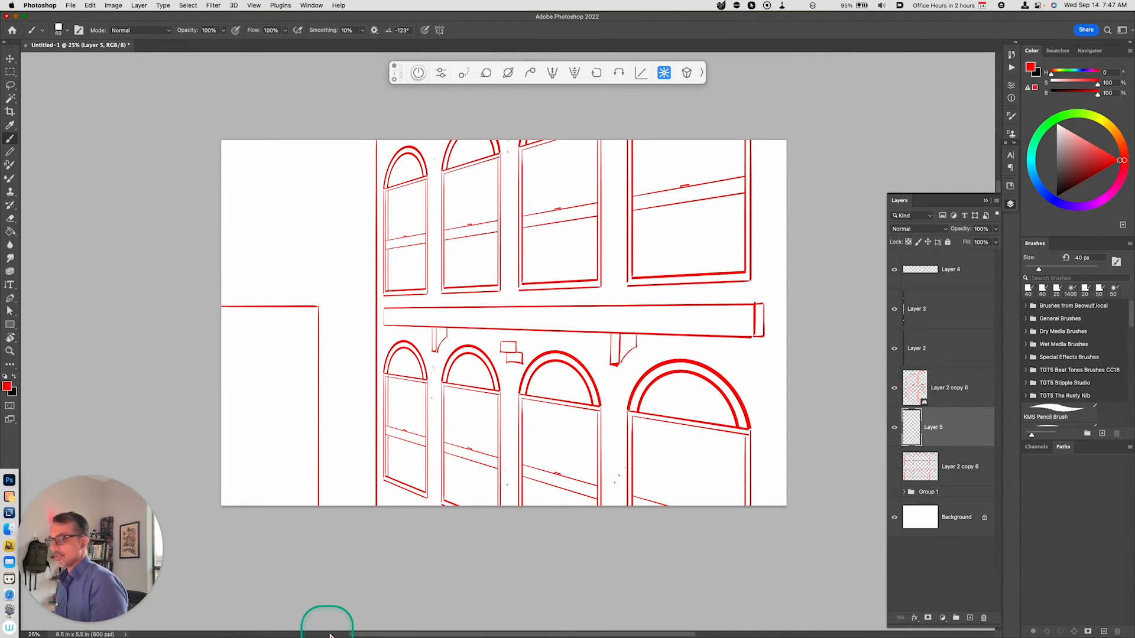
- Place the lower of the library's two Layer 1 copy graphics, scaled to 16.54%, beneath the background building's roofline
click(1011, 205)
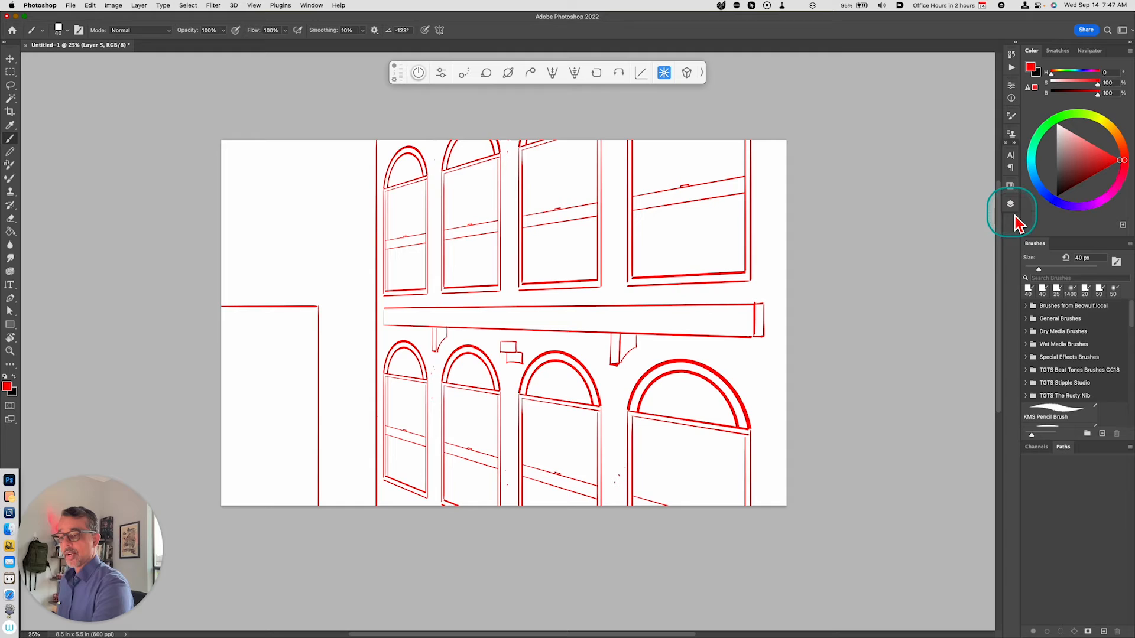
click(1011, 187)
drag(927, 326, 291, 388)
key(super+t)
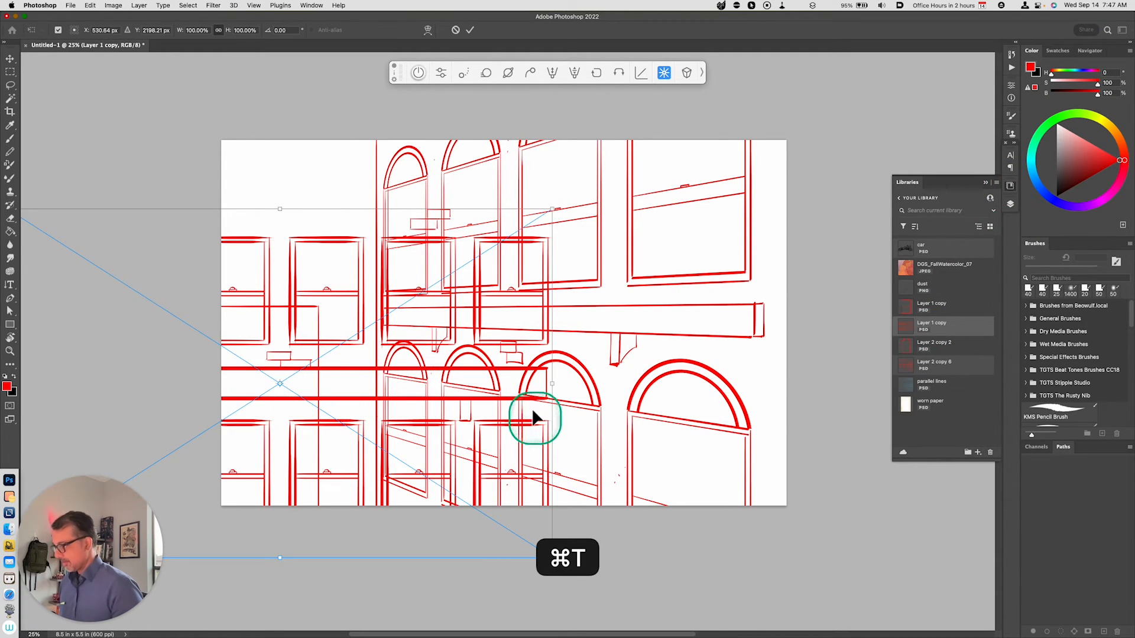
mouse_move(551, 208)
mouse_down()
mouse_move(334, 349)
mouse_move(314, 349)
mouse_move(293, 332)
mouse_move(296, 319)
mouse_up()
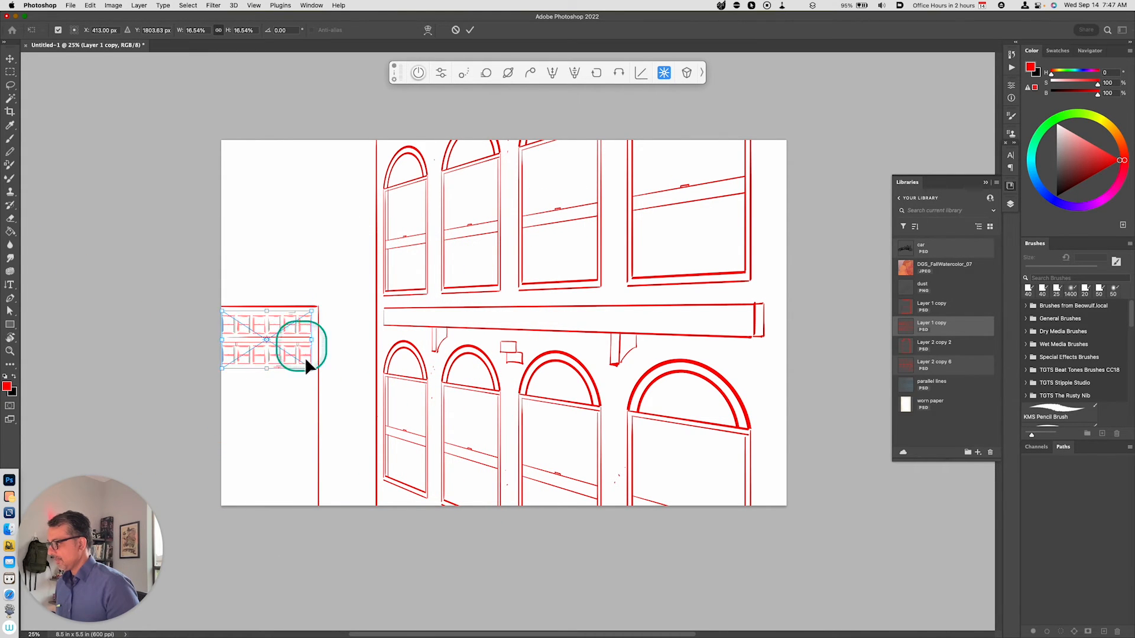
key(b)
- Duplicate the small window block twice and stack the copies down the background building to the canvas's lower edge
key(super+j)
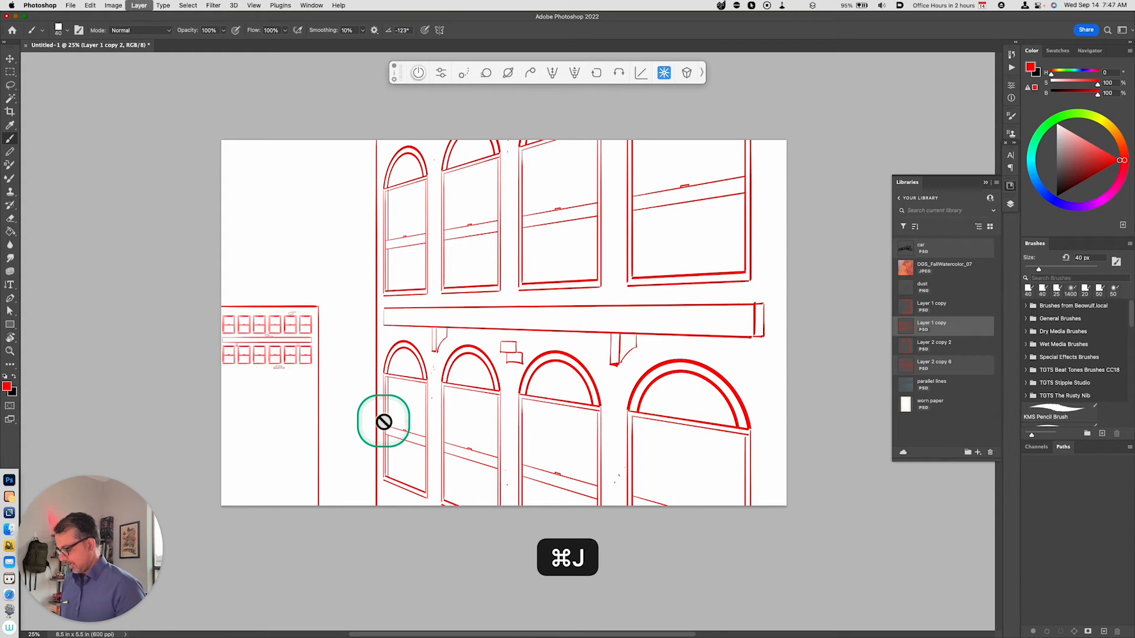
key(v)
drag(294, 387, 292, 502)
key(super+j)
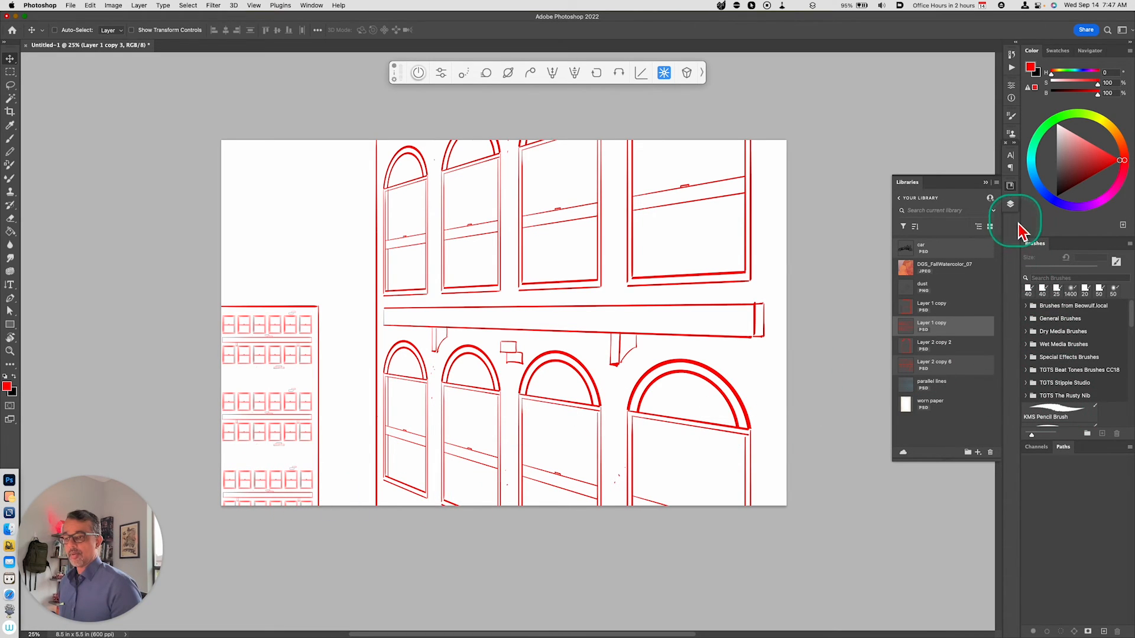
- Merge the three window block layers with the background building's outline on Layer 5
click(1011, 205)
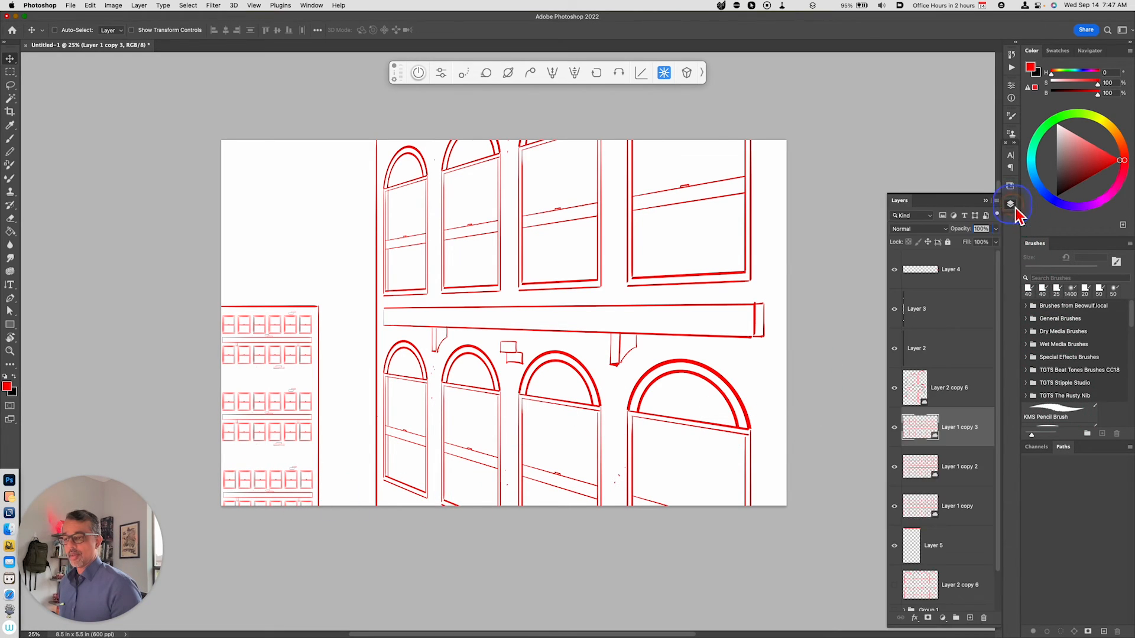
shift+click(952, 531)
key(super+e)
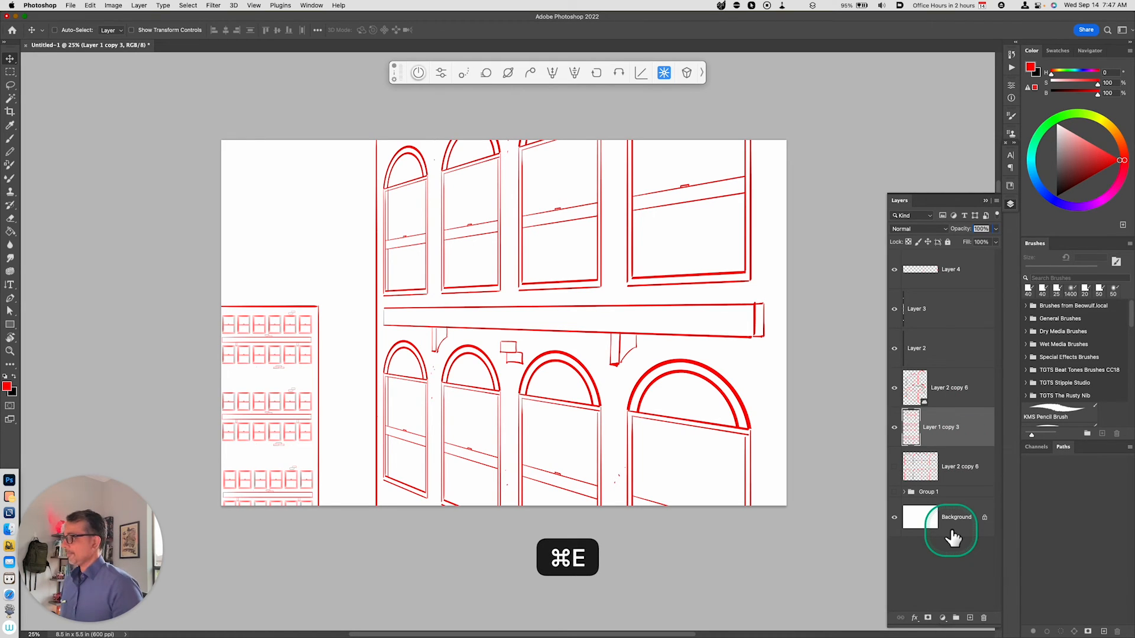